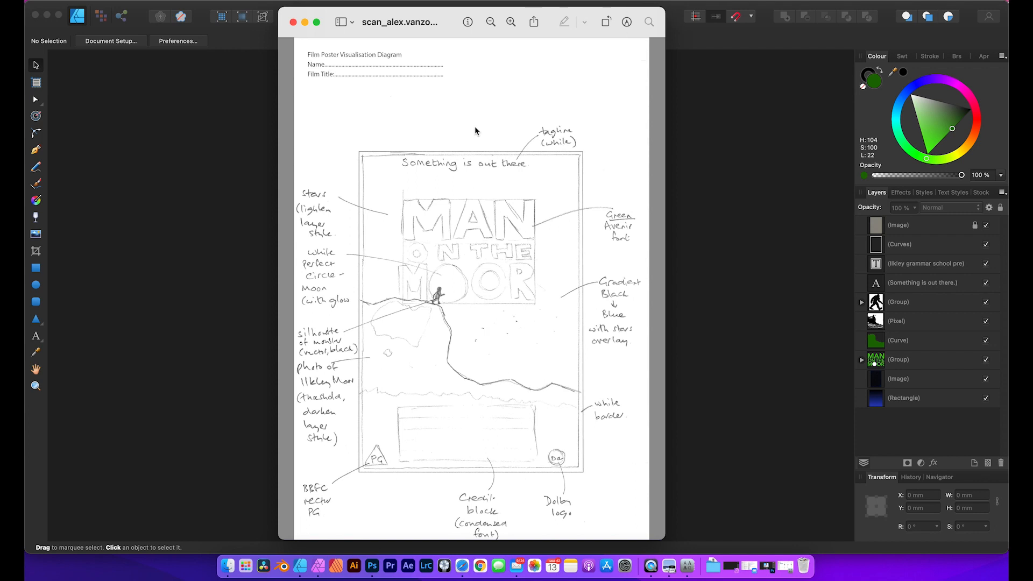
# Switch to Affinity Designer and start a new document from the A3 portrait print preset
pyautogui.moveTo(373, 17); pyautogui.dragTo(353, 69)
pyautogui.click(706, 78)
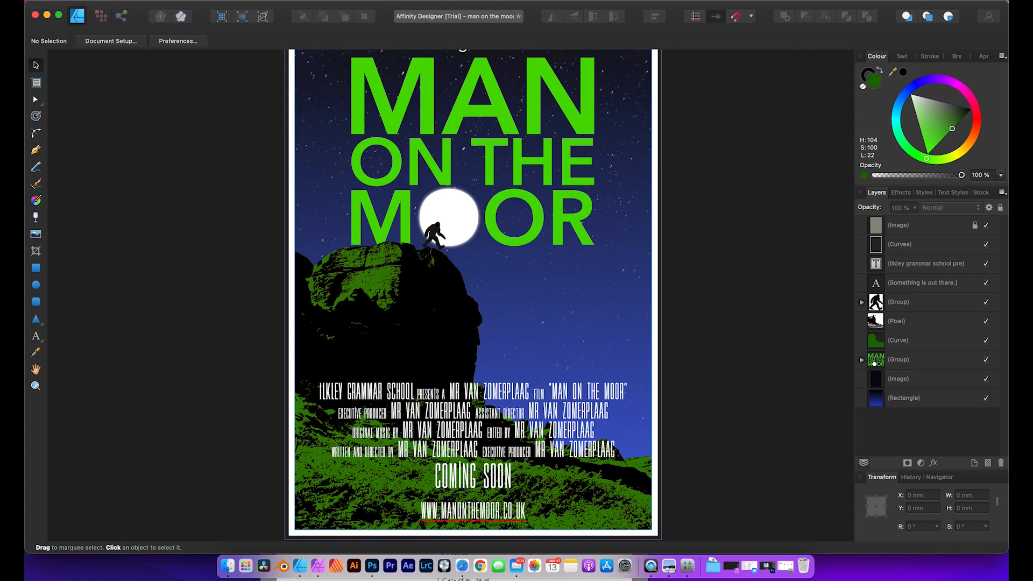
pyautogui.click(30, 0)
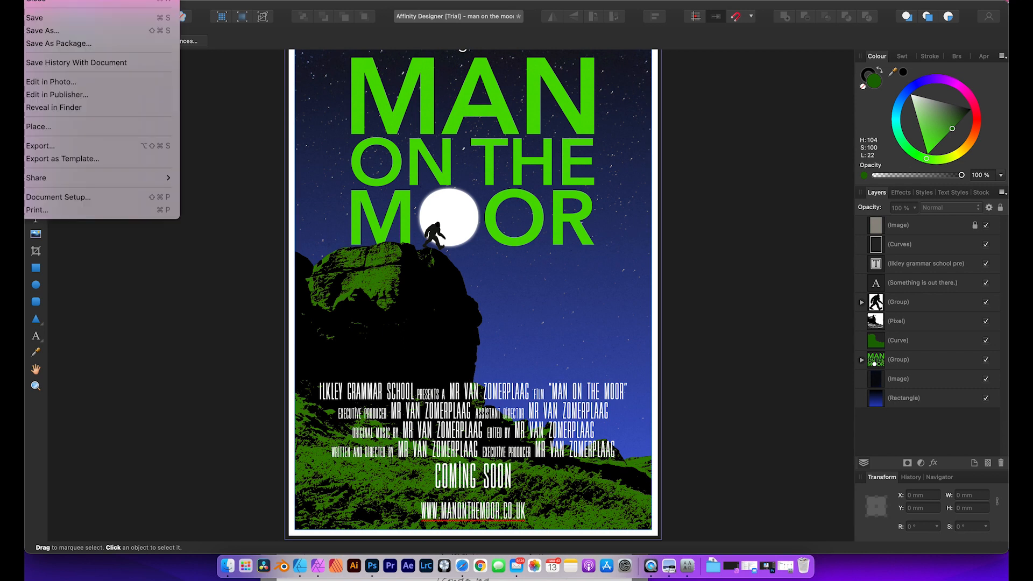
pyautogui.click(41, 0)
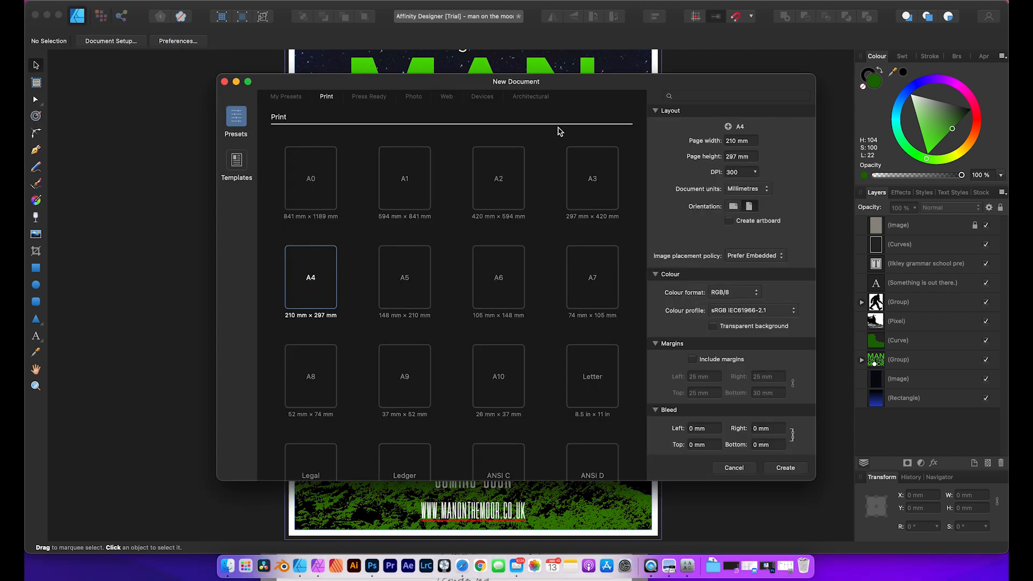
pyautogui.moveTo(569, 87); pyautogui.dragTo(550, 86)
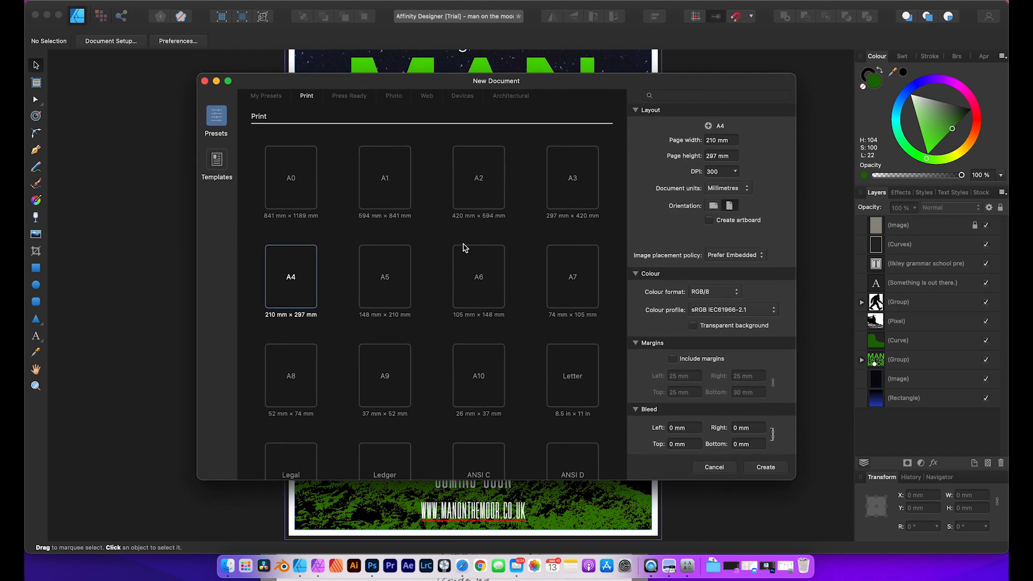
pyautogui.click(576, 195)
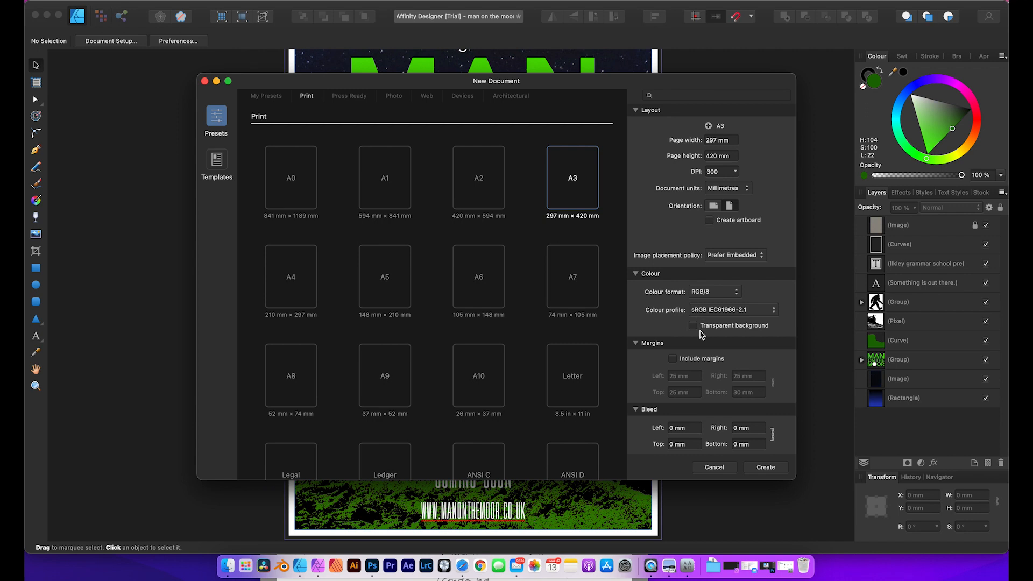
# Include 5 mm margins and a 3 mm bleed on all sides, and create the document
pyautogui.click(672, 359)
pyautogui.moveTo(673, 377); pyautogui.dragTo(661, 377)
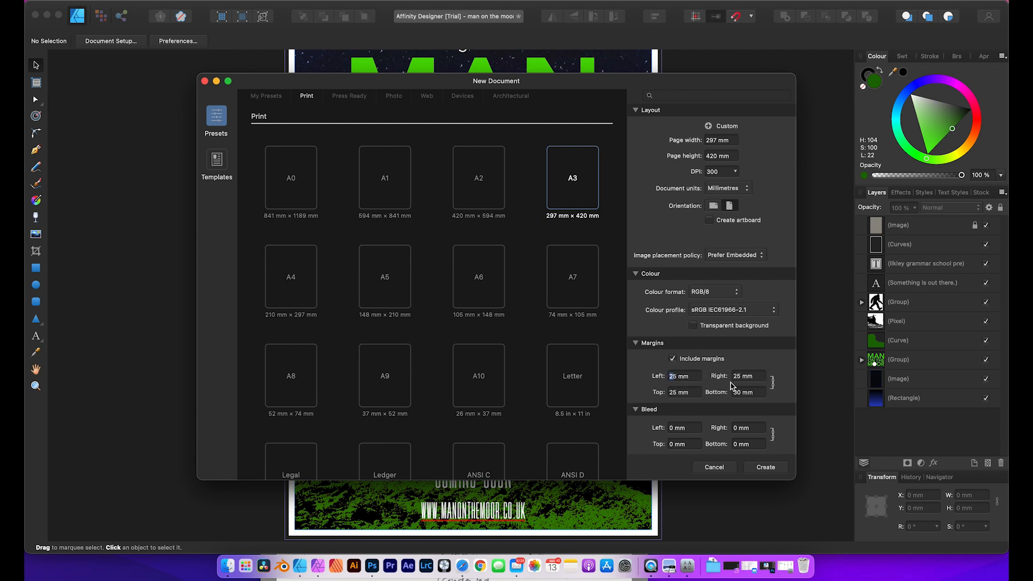
pyautogui.write('5')
pyautogui.press('Tab')
pyautogui.click(673, 428)
pyautogui.moveTo(675, 428); pyautogui.dragTo(664, 427)
pyautogui.write('3')
pyautogui.click(735, 429)
pyautogui.click(769, 468)
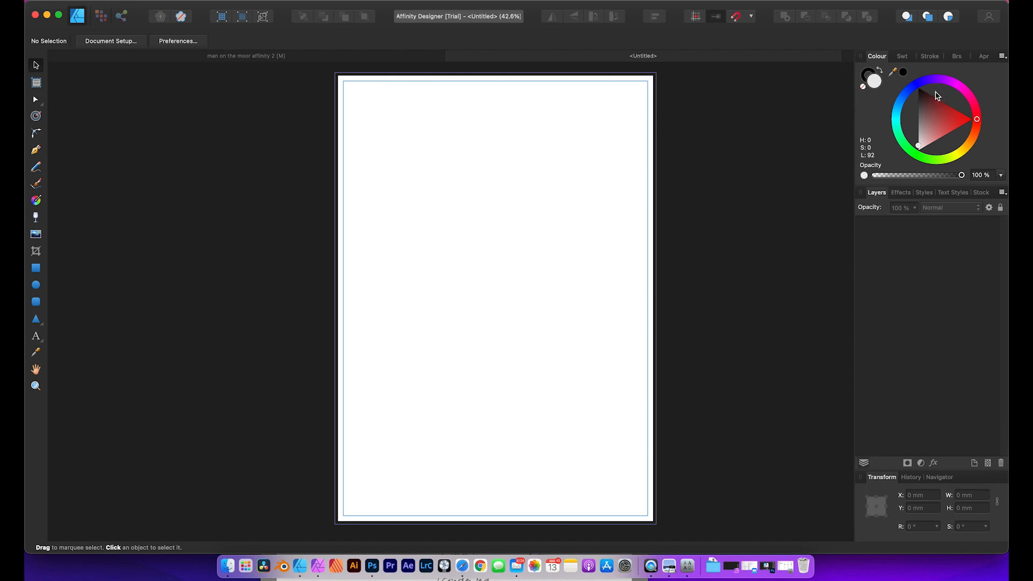
# Look through the effects and text style panels and detach the Layers panel so it floats beside the page
pyautogui.click(902, 193)
pyautogui.click(932, 195)
pyautogui.click(945, 195)
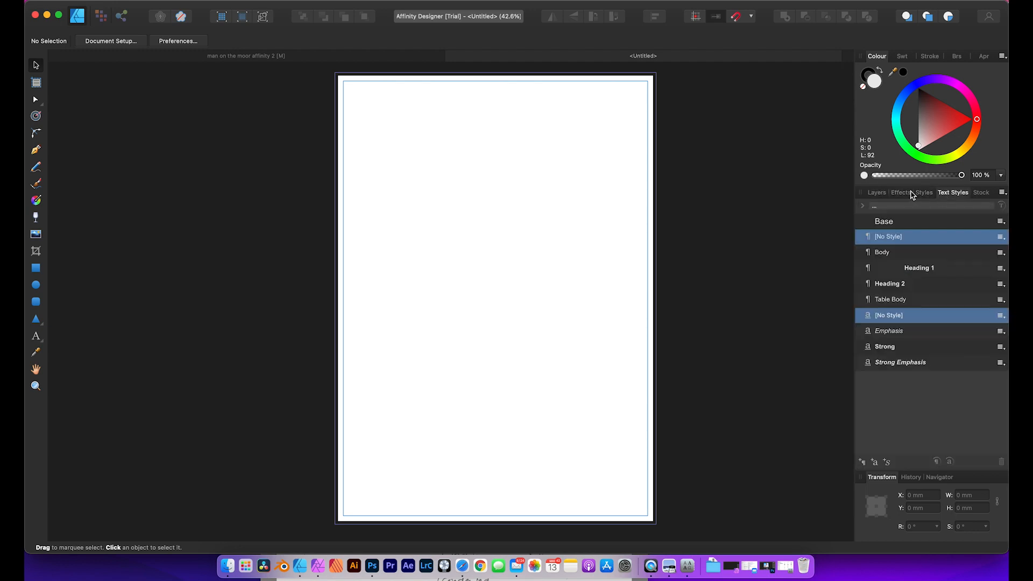
pyautogui.click(878, 193)
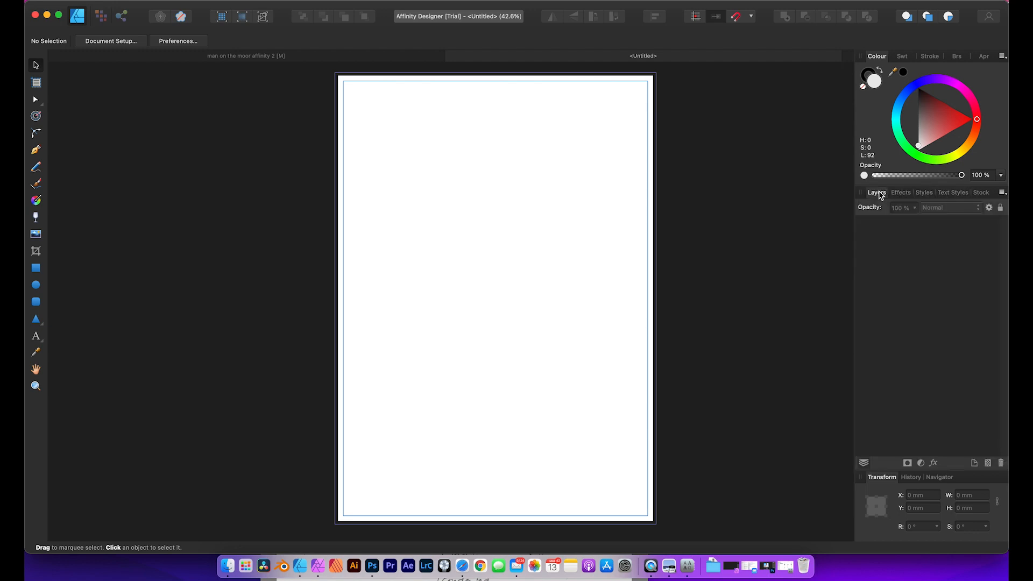
pyautogui.moveTo(880, 194); pyautogui.dragTo(717, 96)
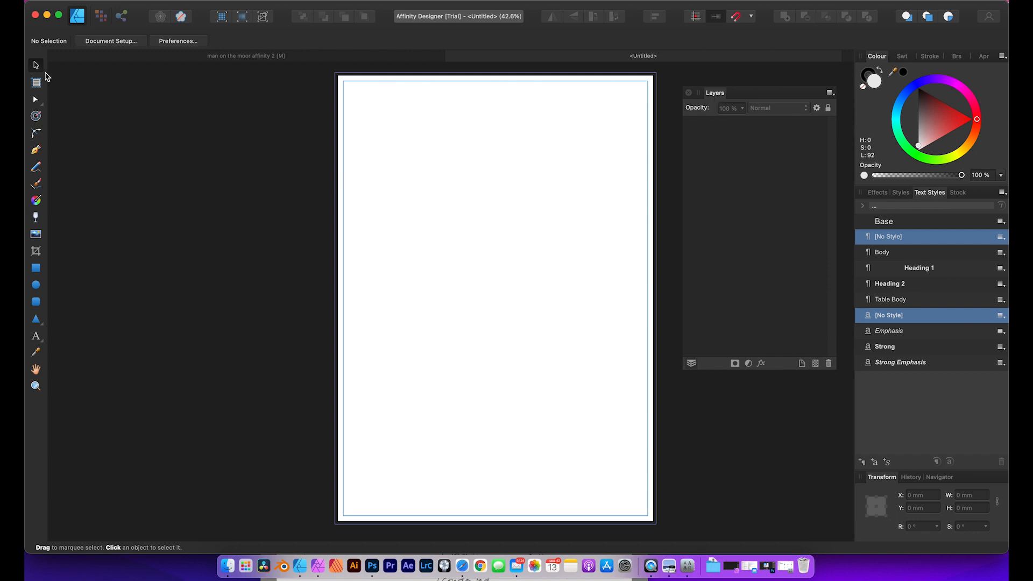
# Draw a circle about 123 mm across, then resize it to about 109 by 105 mm and position it above the page's centre
pyautogui.click(37, 285)
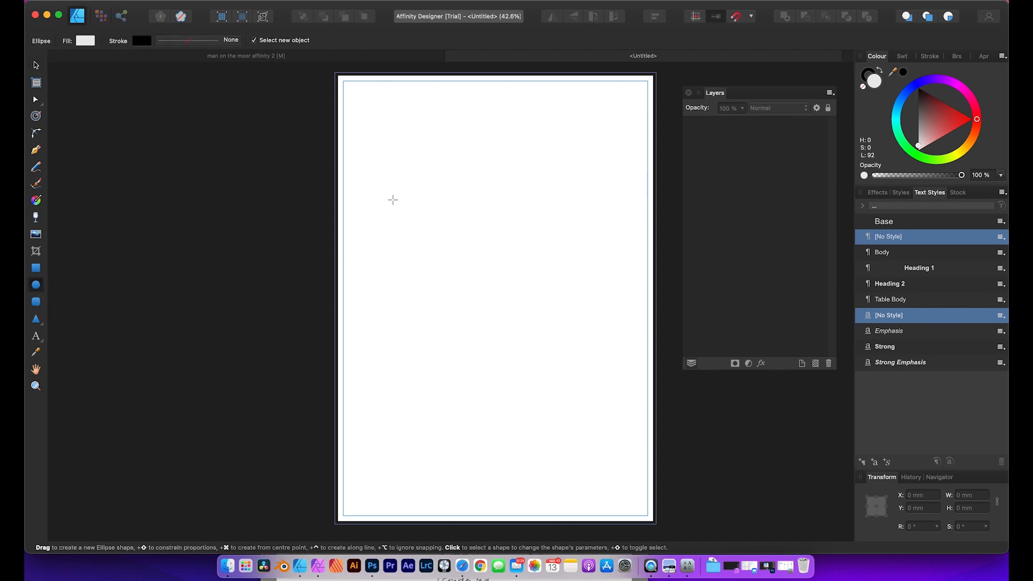
pyautogui.moveTo(395, 176); pyautogui.dragTo(516, 315)
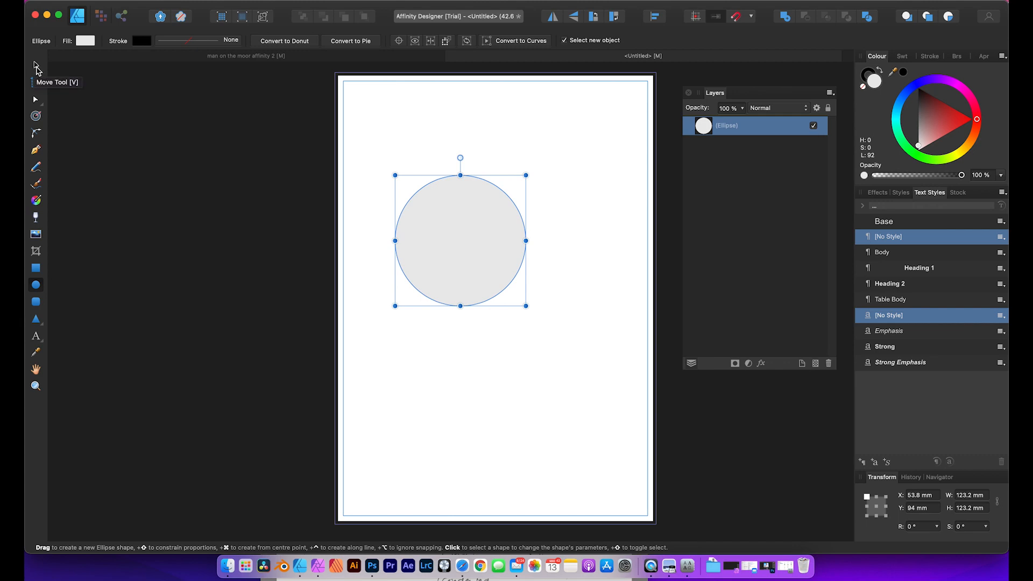
pyautogui.click(36, 67)
pyautogui.moveTo(413, 248); pyautogui.dragTo(459, 284)
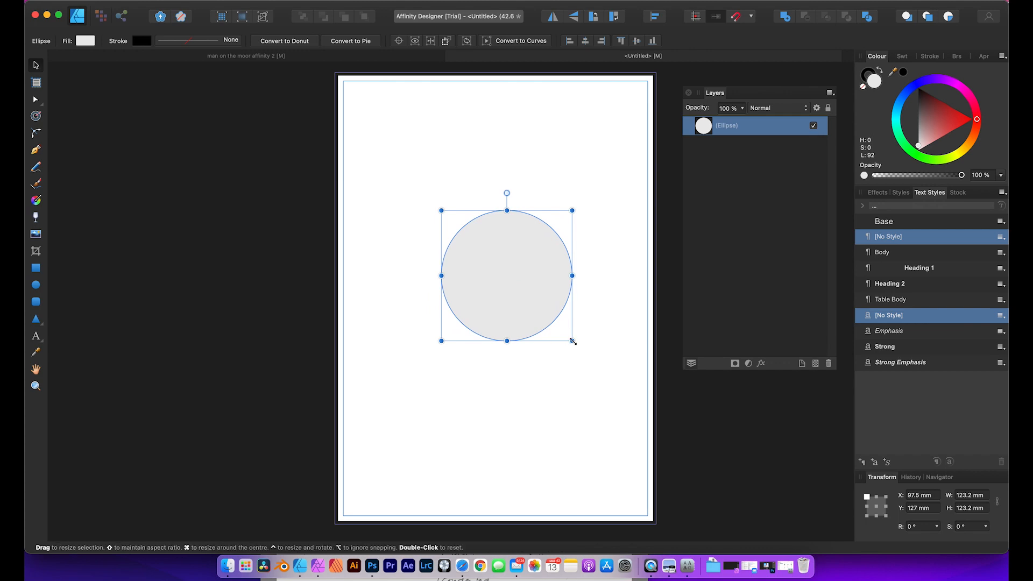
pyautogui.moveTo(572, 340); pyautogui.dragTo(558, 318)
pyautogui.moveTo(498, 276)
pyautogui.mouseDown()
pyautogui.moveTo(481, 305)
pyautogui.moveTo(480, 277)
pyautogui.mouseUp()
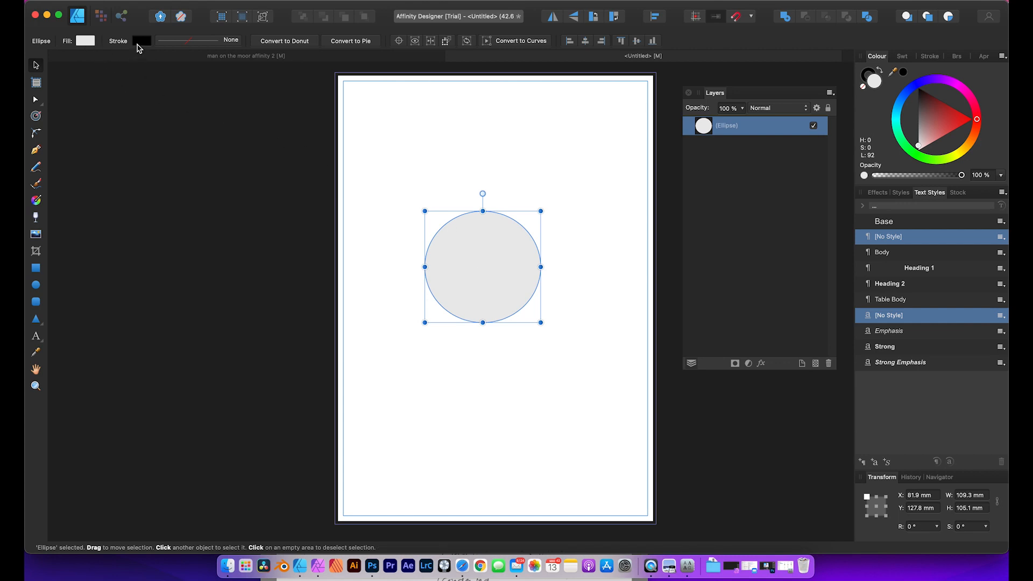
# Fill the ellipse with magenta (H 303, S 100, L 50)
pyautogui.click(85, 47)
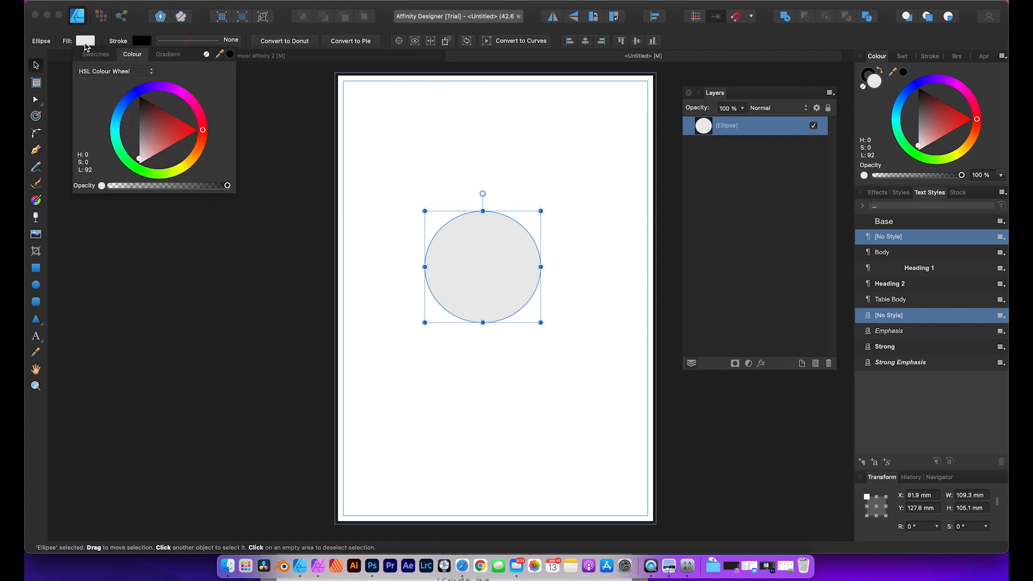
pyautogui.click(179, 97)
pyautogui.moveTo(179, 95); pyautogui.dragTo(182, 99)
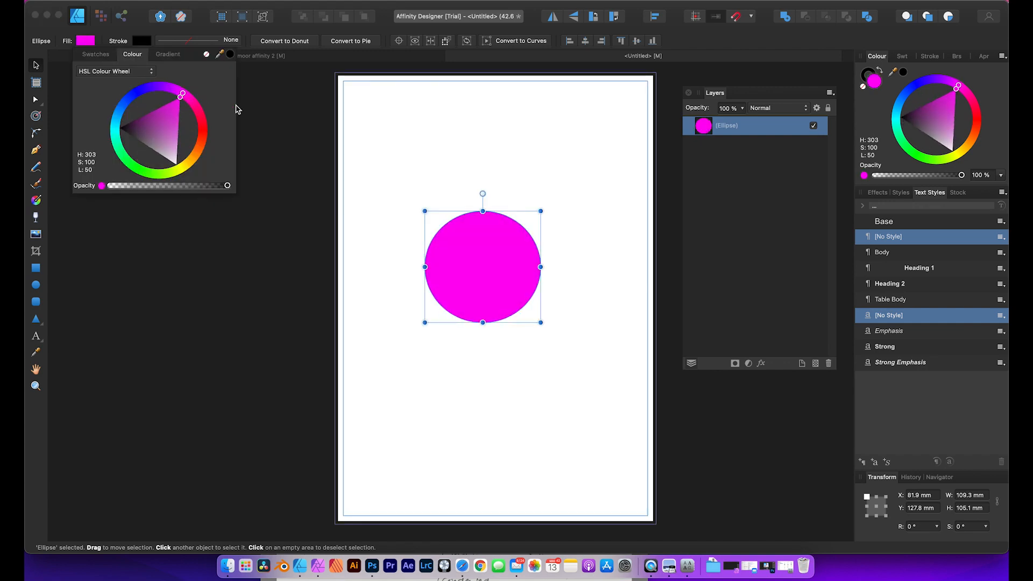
pyautogui.click(454, 175)
pyautogui.click(481, 253)
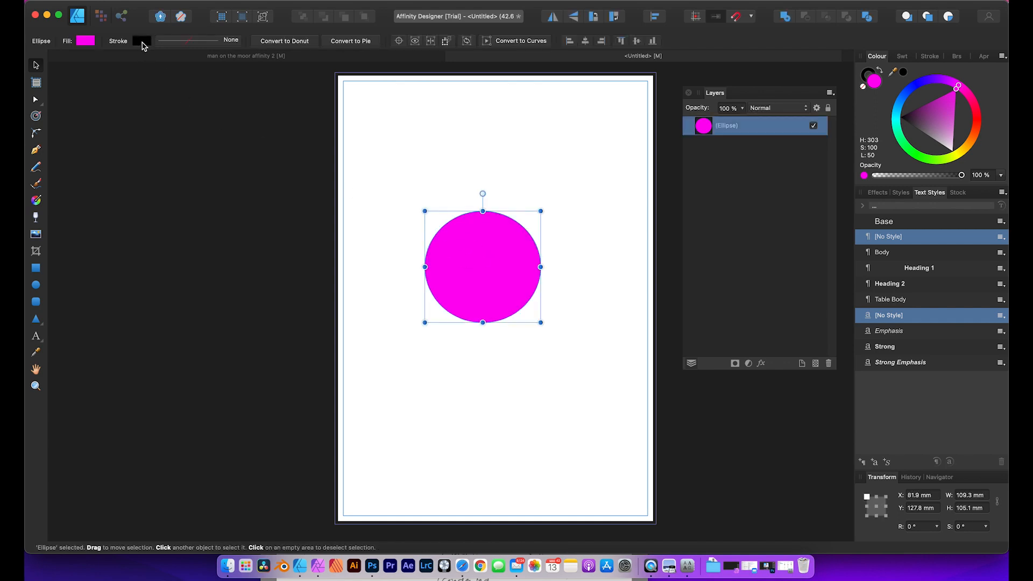
# Give the magenta ellipse a solid black outline 5.5 pt wide
pyautogui.click(143, 45)
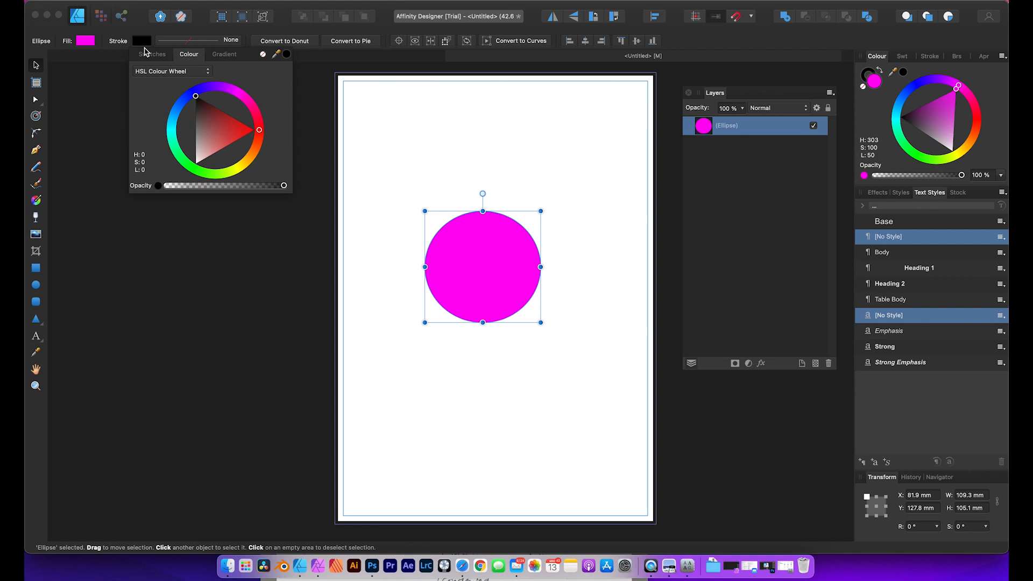
pyautogui.click(142, 43)
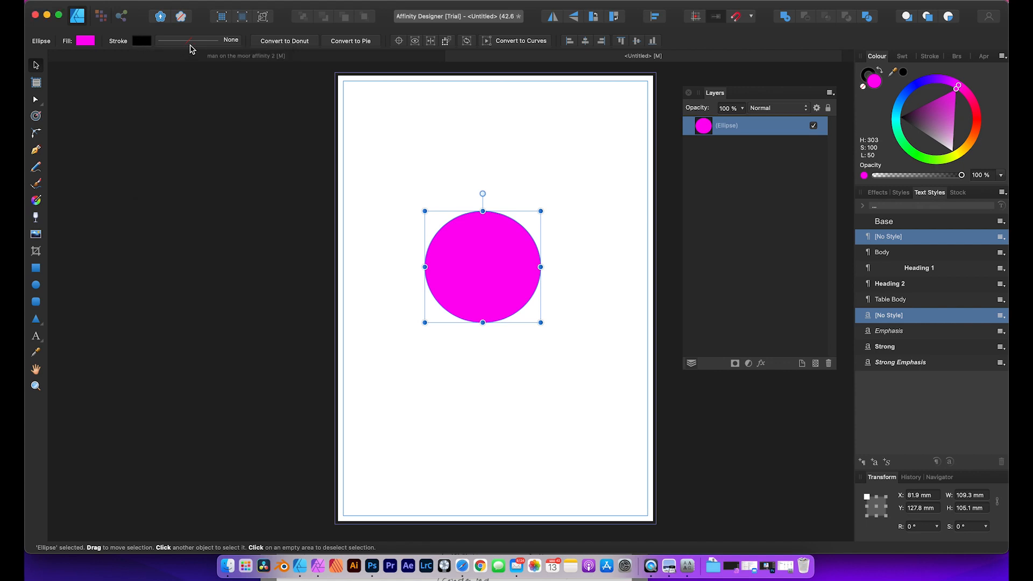
pyautogui.click(192, 42)
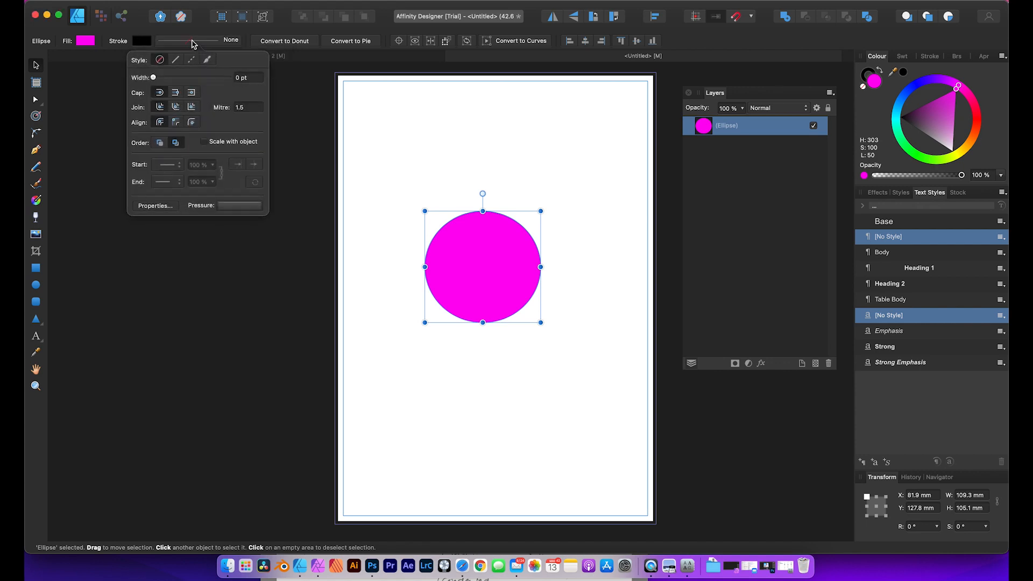
pyautogui.moveTo(153, 78); pyautogui.dragTo(180, 81)
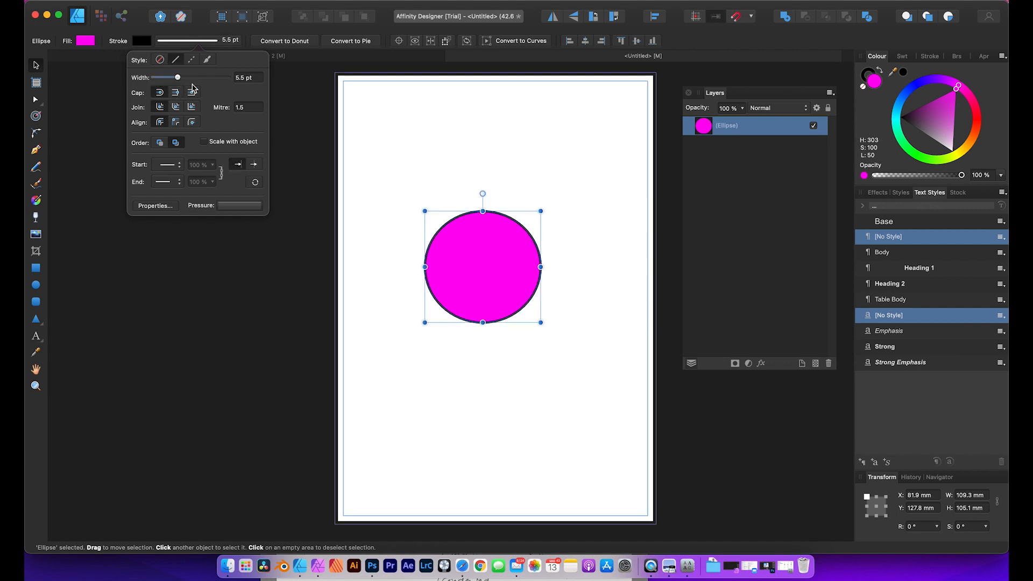
pyautogui.click(180, 265)
# Inspect the ellipse's outline up close, then move the ellipse slightly up and left to about X 76 mm, Y 117 mm
pyautogui.click(36, 386)
pyautogui.moveTo(540, 256); pyautogui.dragTo(618, 260)
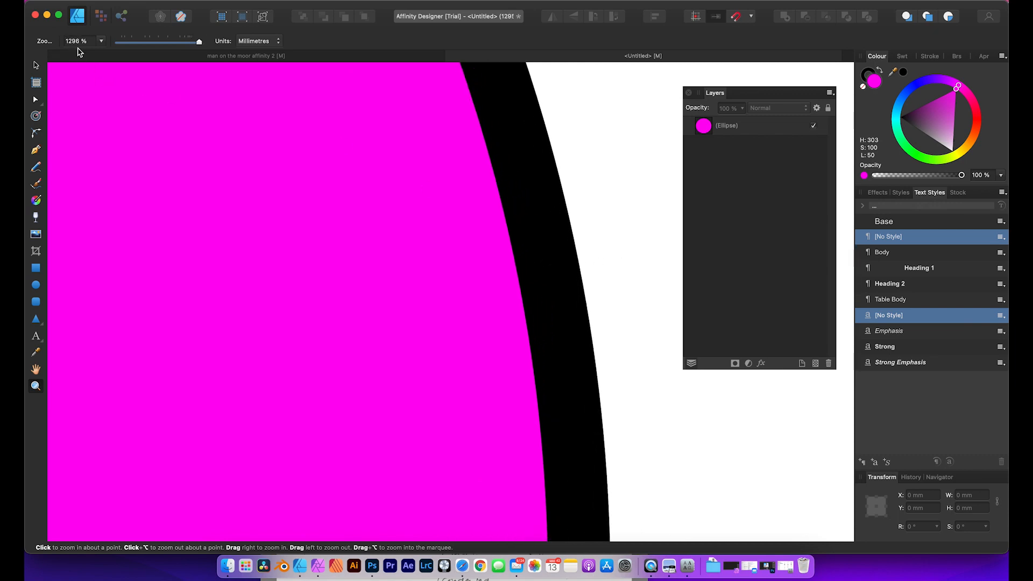
pyautogui.hscroll(-5, 536, 257)
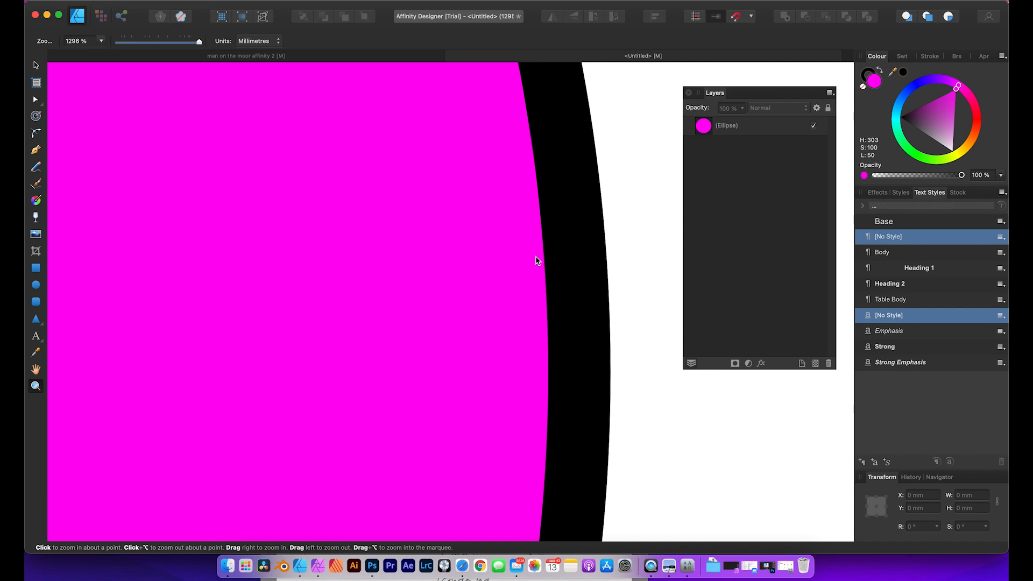
pyautogui.moveTo(567, 286); pyautogui.dragTo(152, 322)
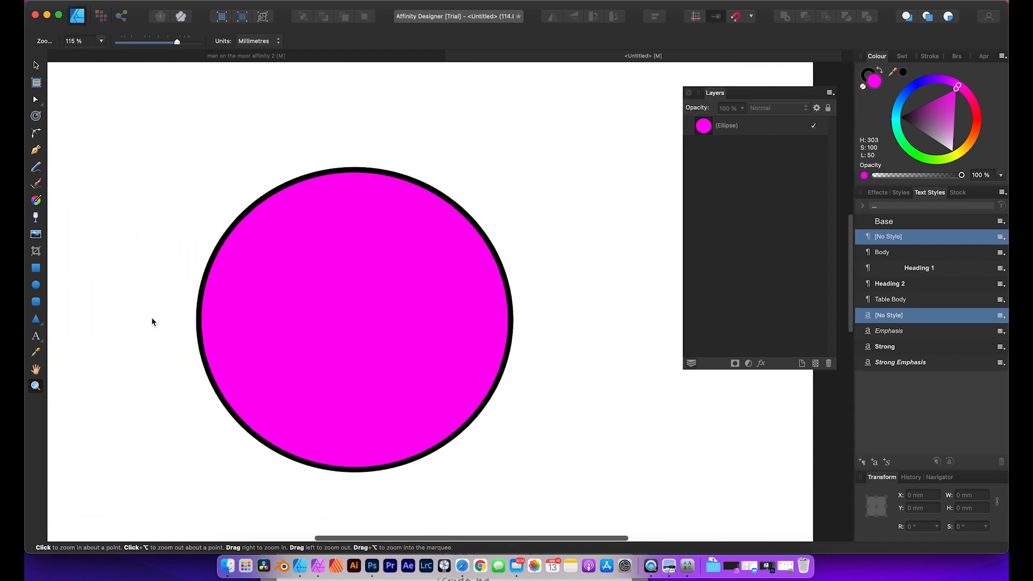
pyautogui.press('v')
pyautogui.click(280, 265)
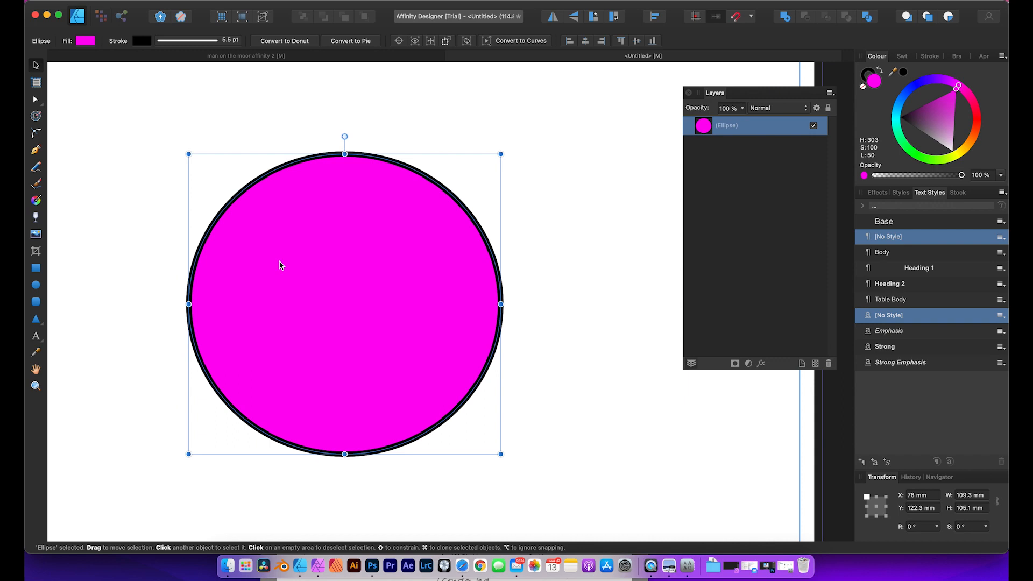
pyautogui.moveTo(280, 265); pyautogui.dragTo(275, 249)
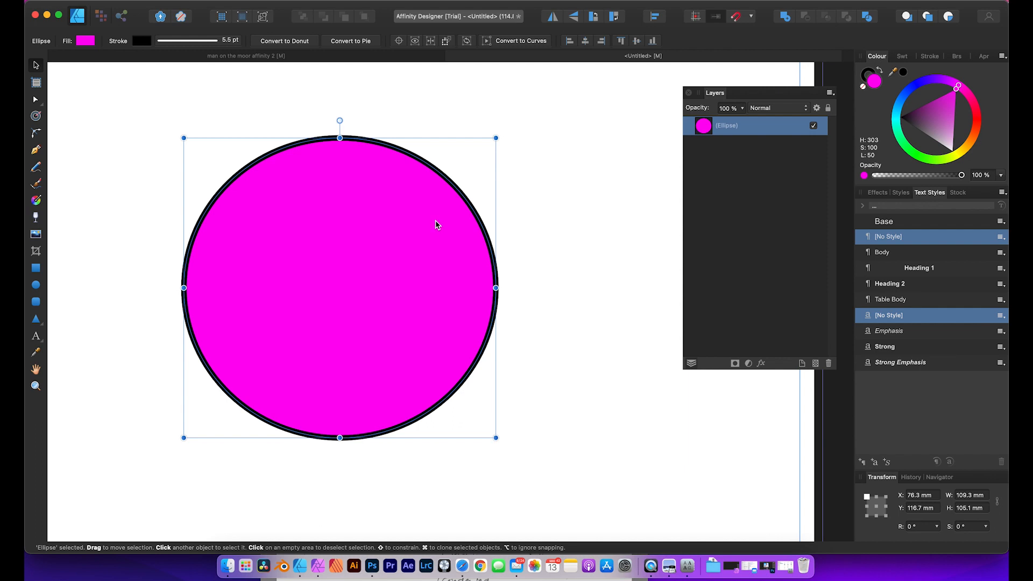
# Place a yellow (H 55, S 100, L 50) duplicate of the magenta ellipse overlapping its right side, at about X 127.5 mm, Y 104 mm
pyautogui.press('super+j')
pyautogui.moveTo(364, 259); pyautogui.dragTo(464, 206)
pyautogui.click(84, 41)
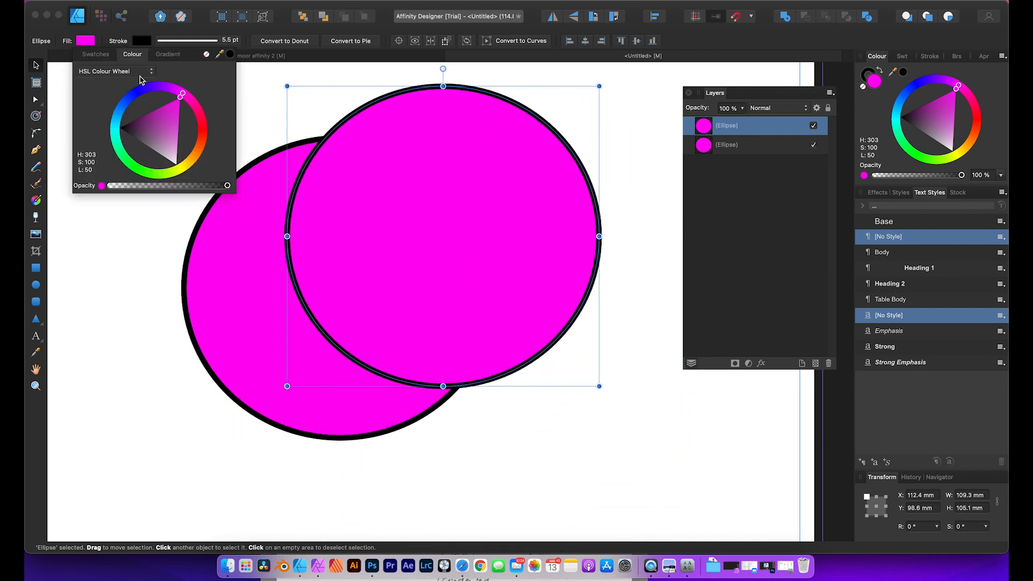
pyautogui.click(191, 168)
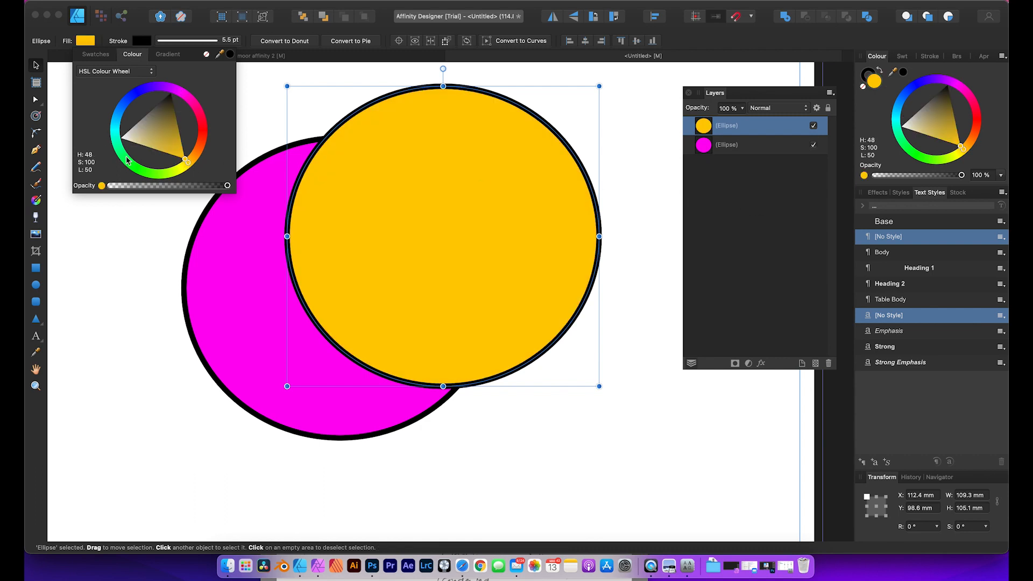
pyautogui.moveTo(192, 168); pyautogui.dragTo(189, 174)
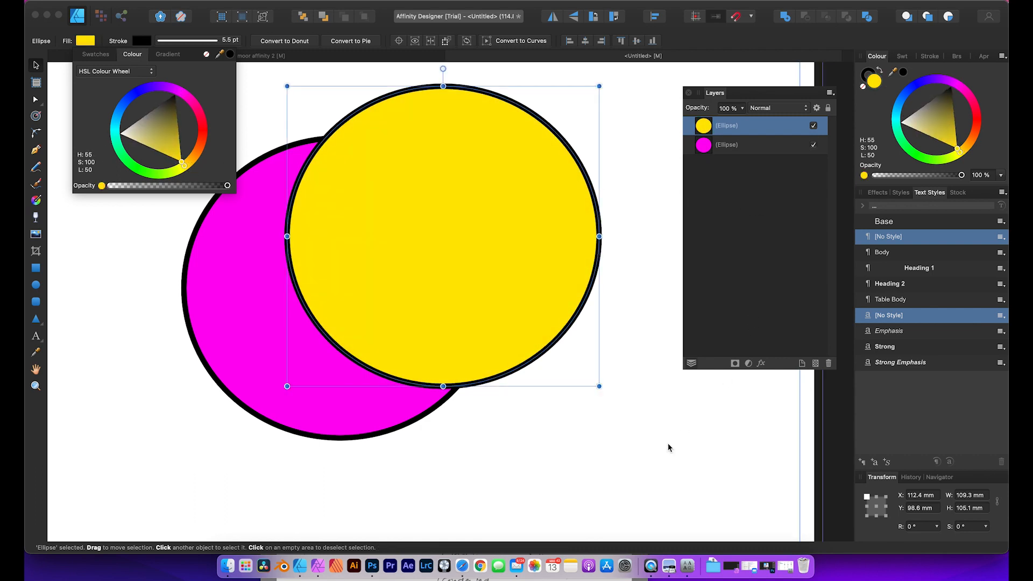
pyautogui.click(589, 381)
pyautogui.moveTo(502, 277); pyautogui.dragTo(545, 293)
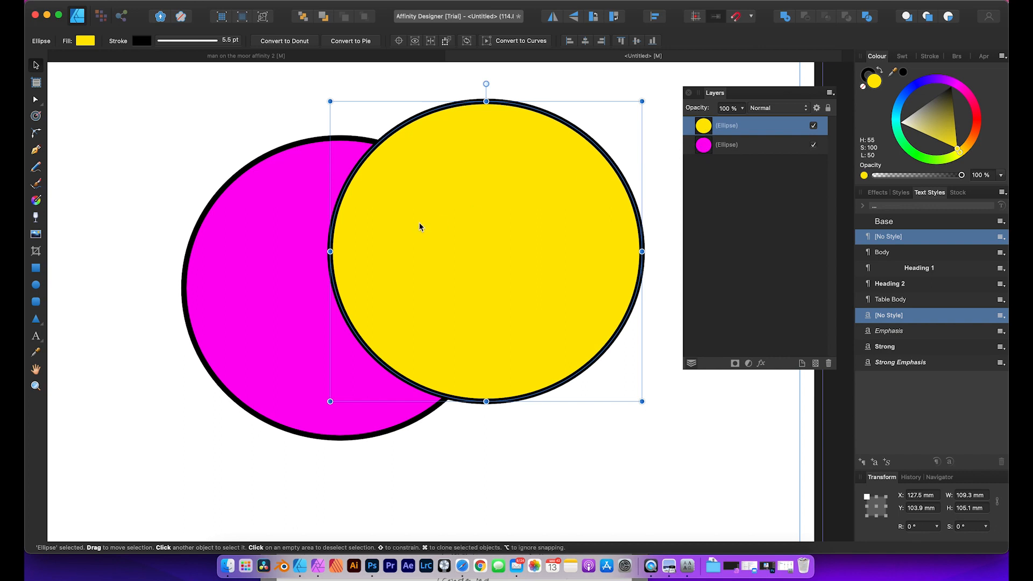
# Send the yellow ellipse to the back and move the magenta ellipse up and left to about X 65 mm, Y 103 mm
pyautogui.rightClick(452, 212)
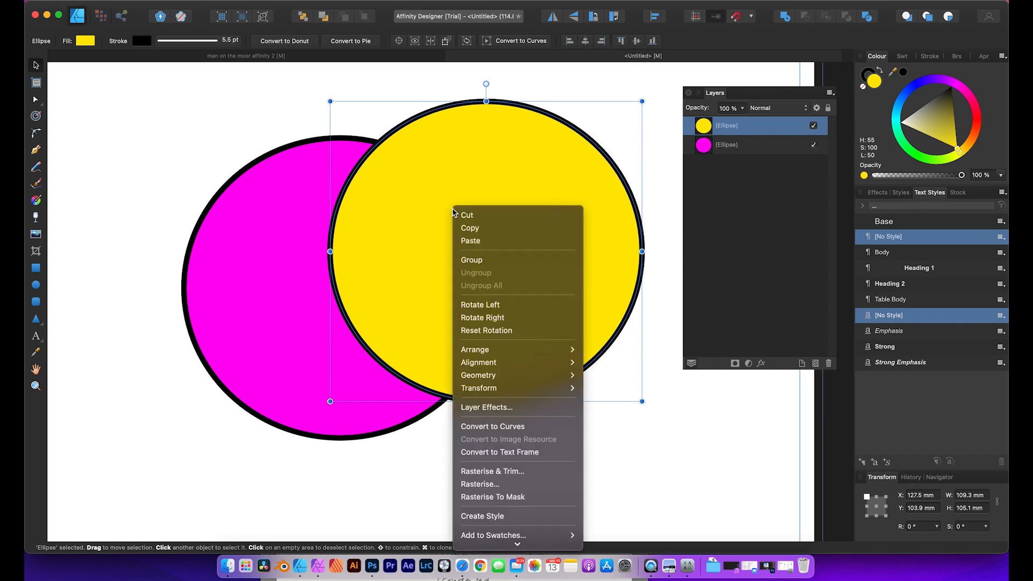
pyautogui.moveTo(510, 351)
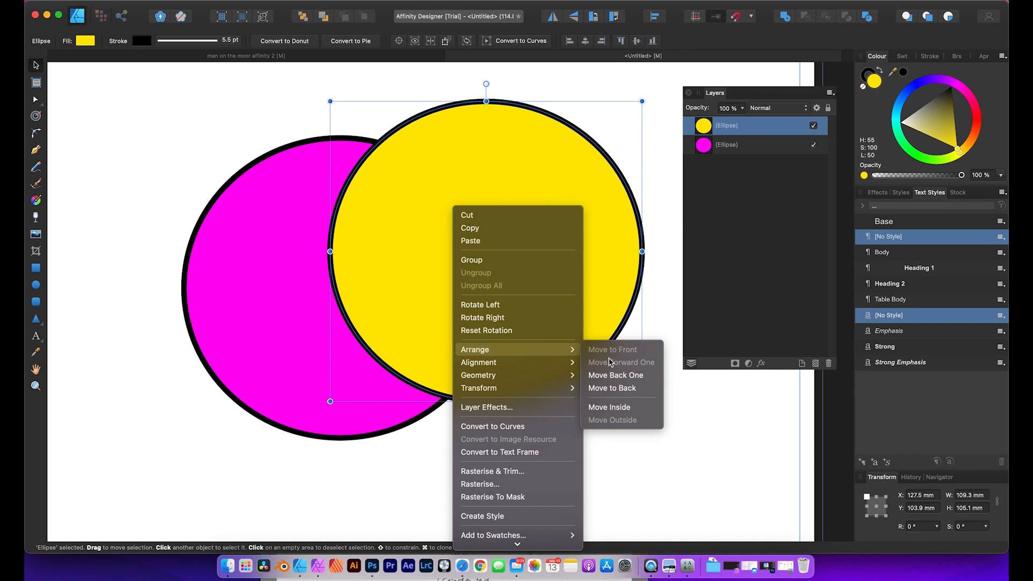
pyautogui.click(612, 390)
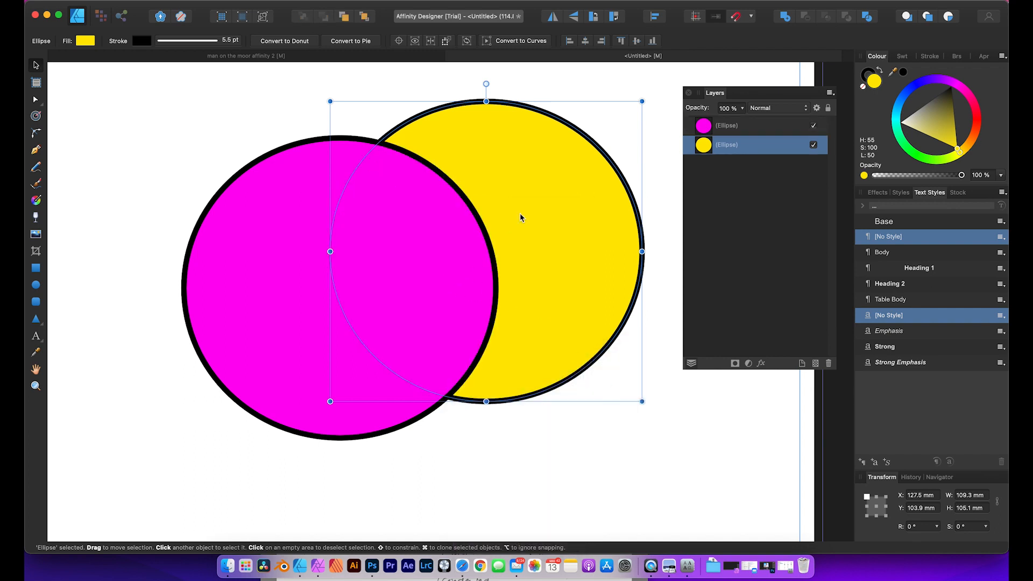
pyautogui.click(651, 477)
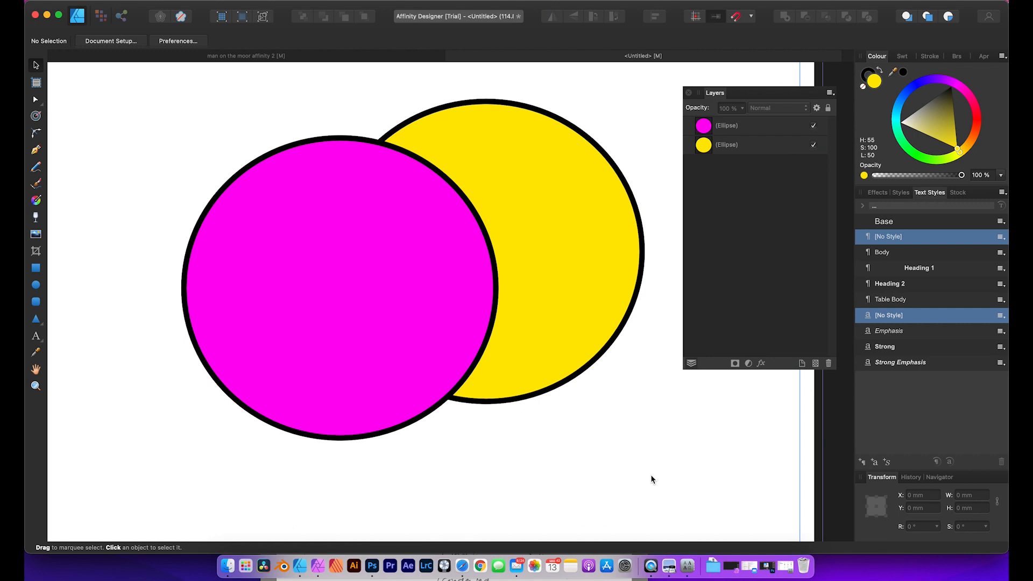
pyautogui.moveTo(380, 223); pyautogui.dragTo(347, 184)
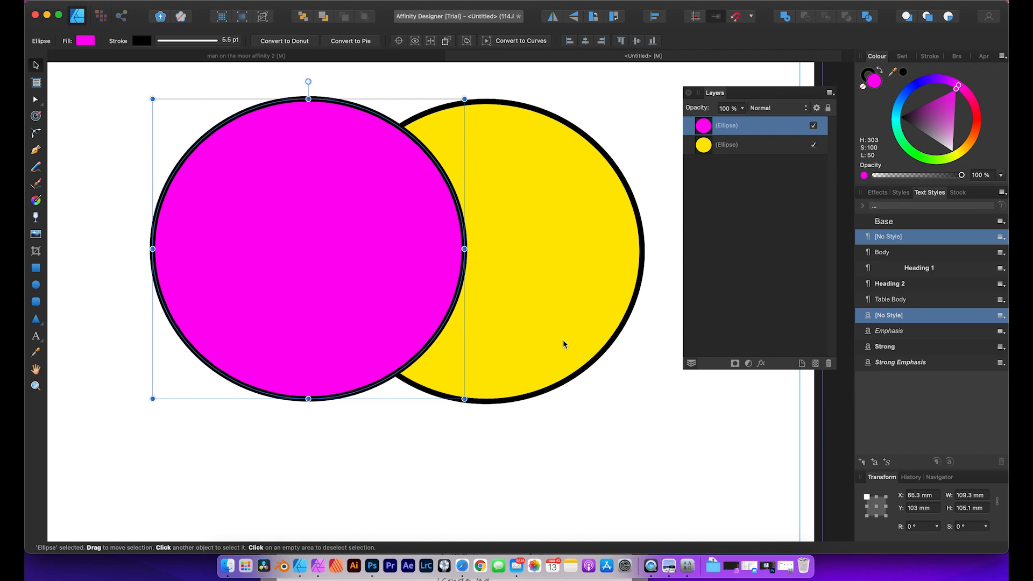
# Draw a jagged, open outline of straight segments with the Pen tool in the empty lower half of the page, below the two ellipses
pyautogui.press('super+0')
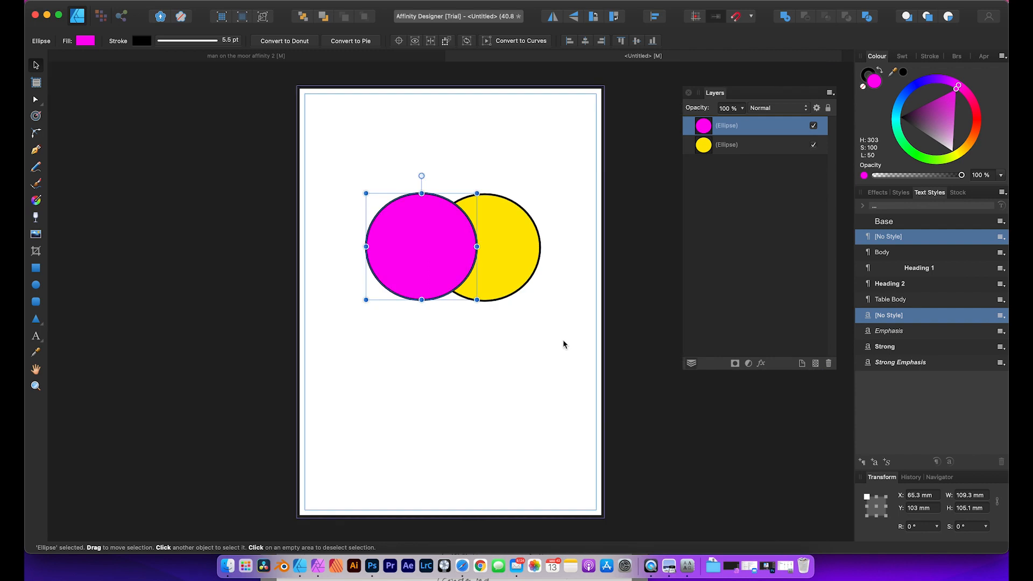
pyautogui.click(539, 349)
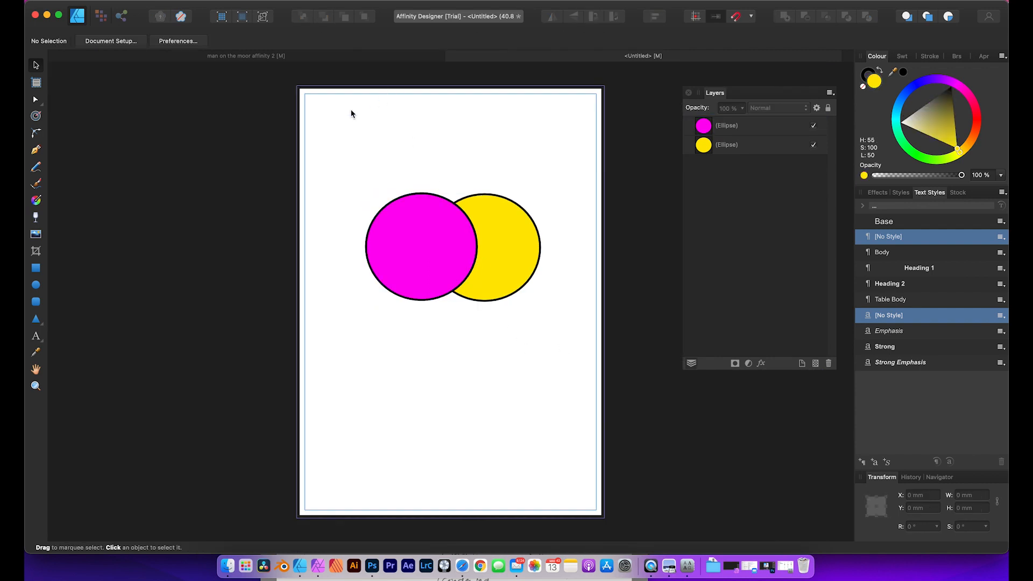
pyautogui.hscroll(-1, 345, 115)
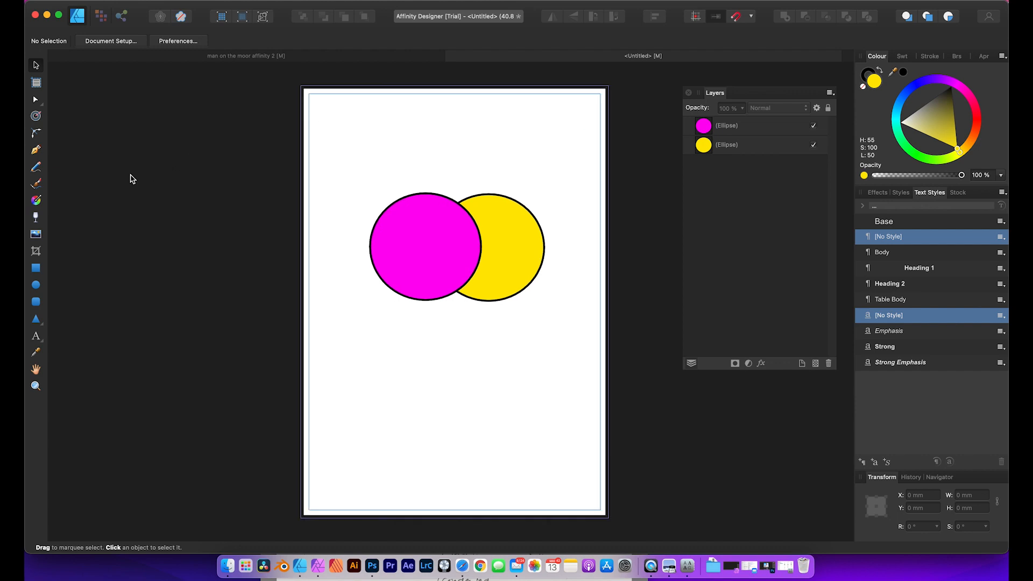
pyautogui.click(36, 153)
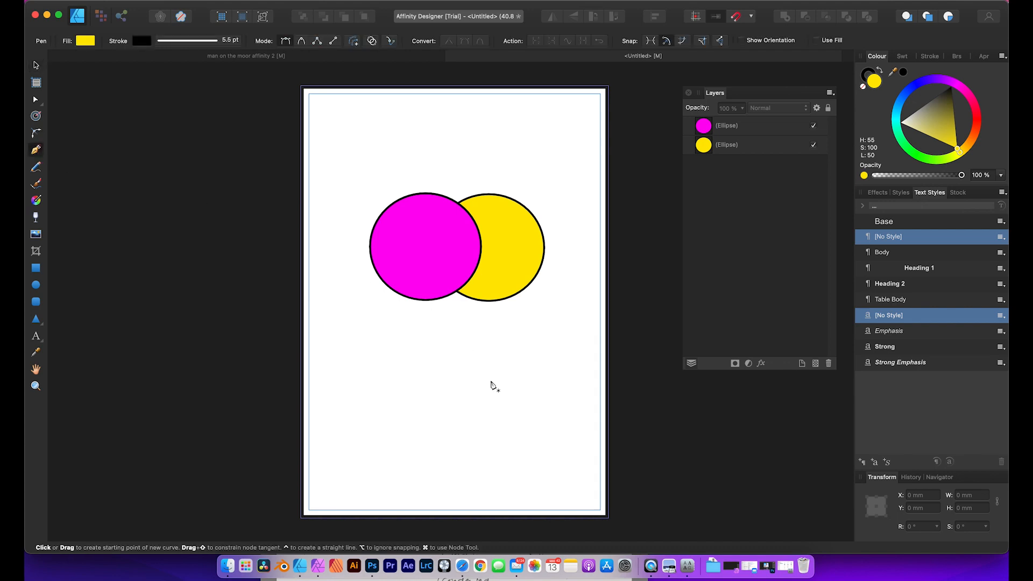
pyautogui.click(375, 379)
pyautogui.click(408, 330)
pyautogui.click(427, 374)
pyautogui.click(460, 336)
pyautogui.click(473, 380)
pyautogui.click(544, 372)
pyautogui.click(536, 423)
pyautogui.click(475, 429)
pyautogui.click(544, 474)
pyautogui.click(451, 488)
pyautogui.click(403, 455)
pyautogui.click(451, 442)
pyautogui.click(438, 424)
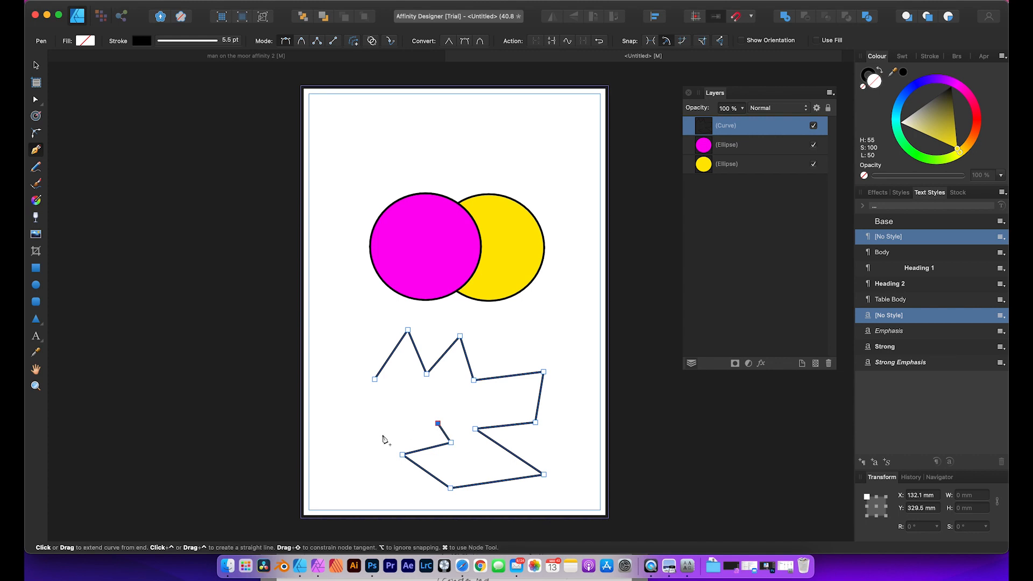
# Continue the jagged outline with curved segments around its left side and close it into a shape about 196 by 156 mm
pyautogui.click(356, 451)
pyautogui.moveTo(344, 421); pyautogui.dragTo(356, 367)
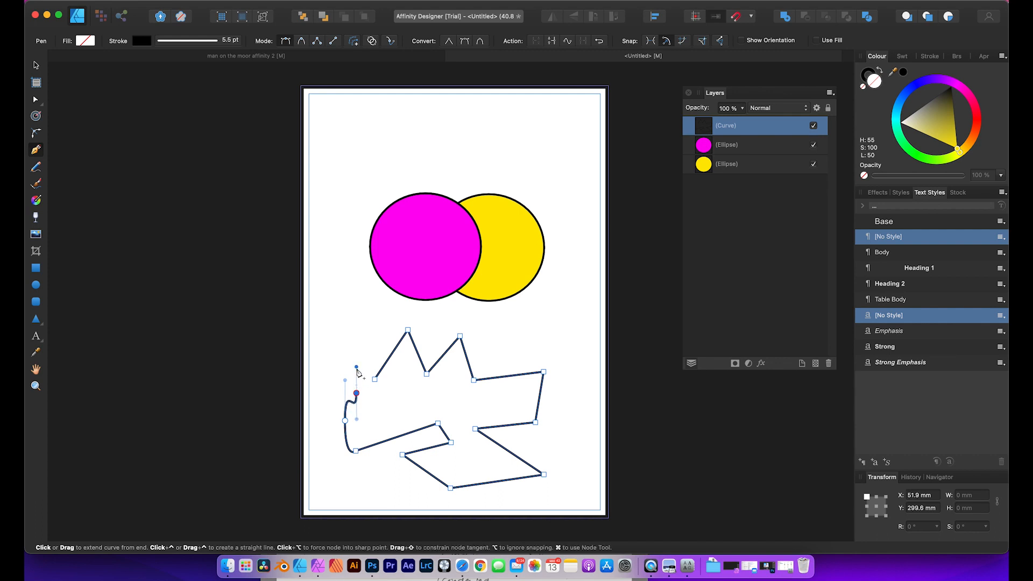
pyautogui.click(376, 381)
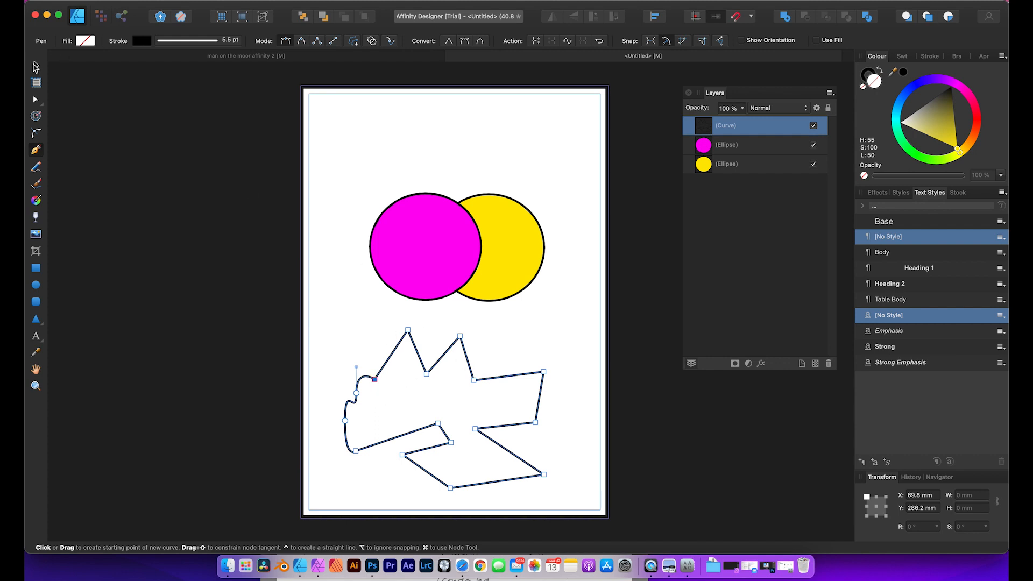
# Fill the closed jagged shape with cyan (H 174, S 100, L 50) and move it up over the ellipses to about X 50 mm, Y 145 mm
pyautogui.click(36, 66)
pyautogui.moveTo(507, 381); pyautogui.dragTo(509, 382)
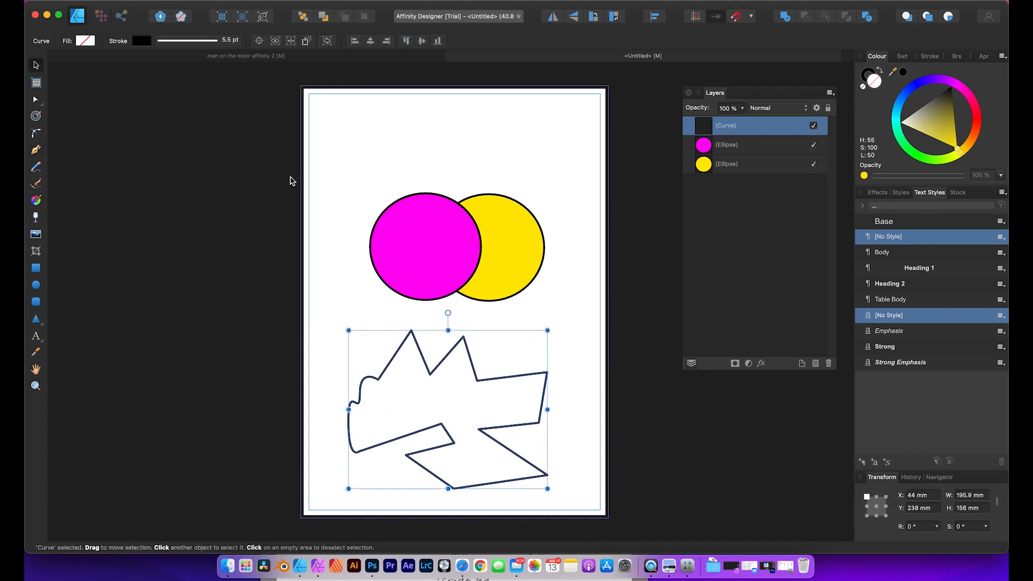
pyautogui.click(87, 42)
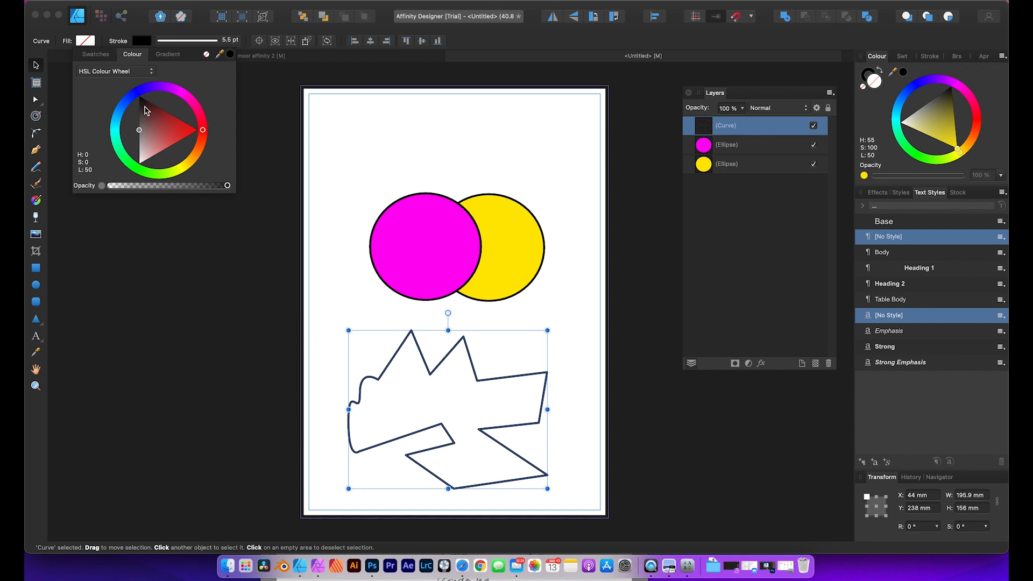
pyautogui.moveTo(118, 127); pyautogui.dragTo(115, 135)
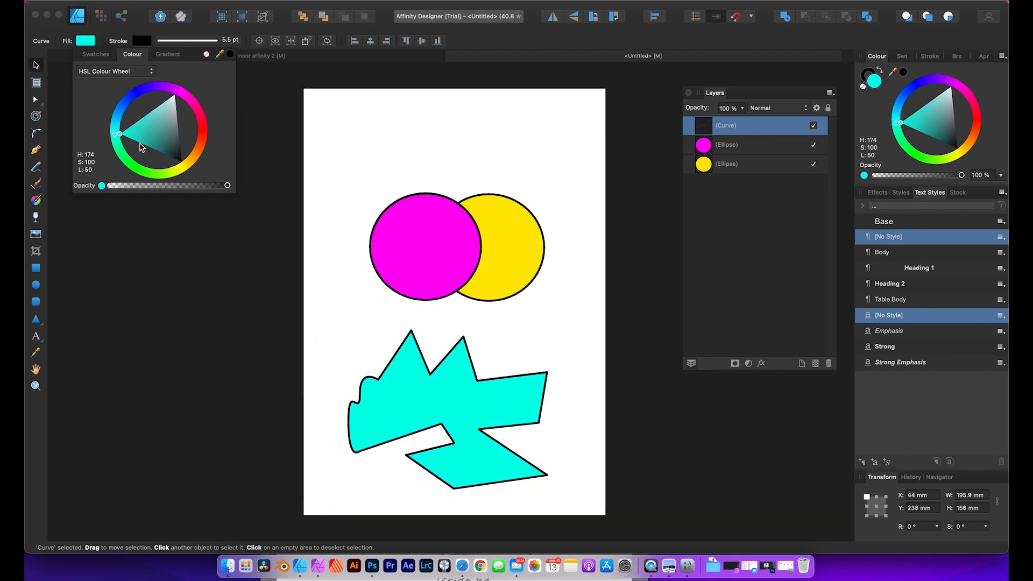
pyautogui.moveTo(435, 400); pyautogui.dragTo(455, 319)
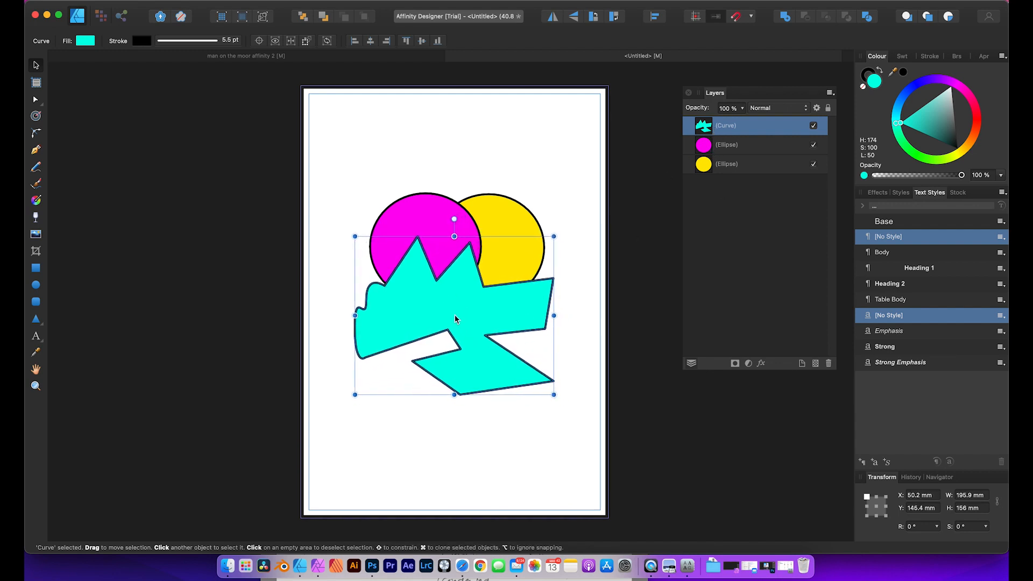
# Send the cyan shape to the back, behind both ellipses, and deselect it
pyautogui.rightClick(464, 308)
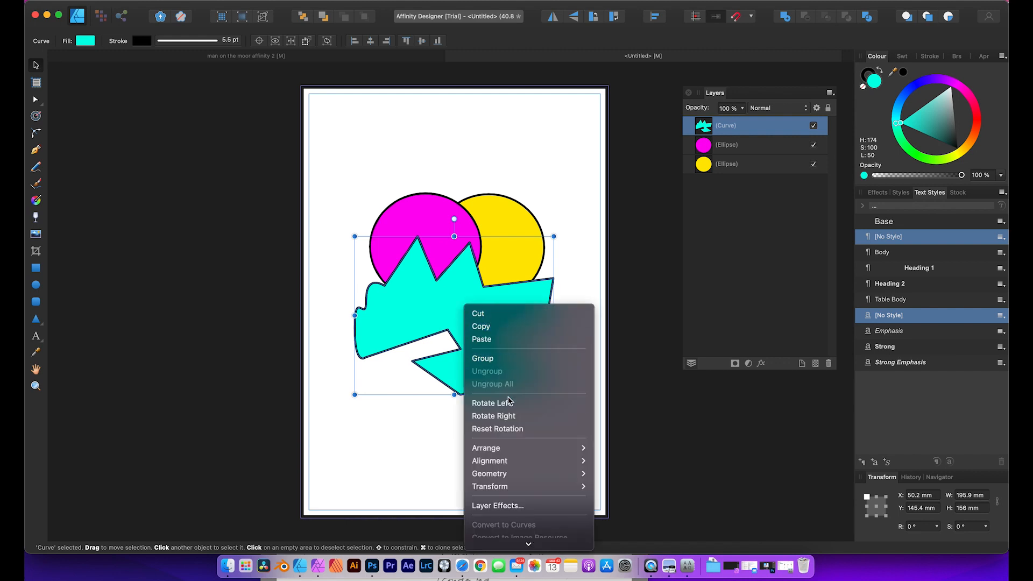
pyautogui.moveTo(508, 451)
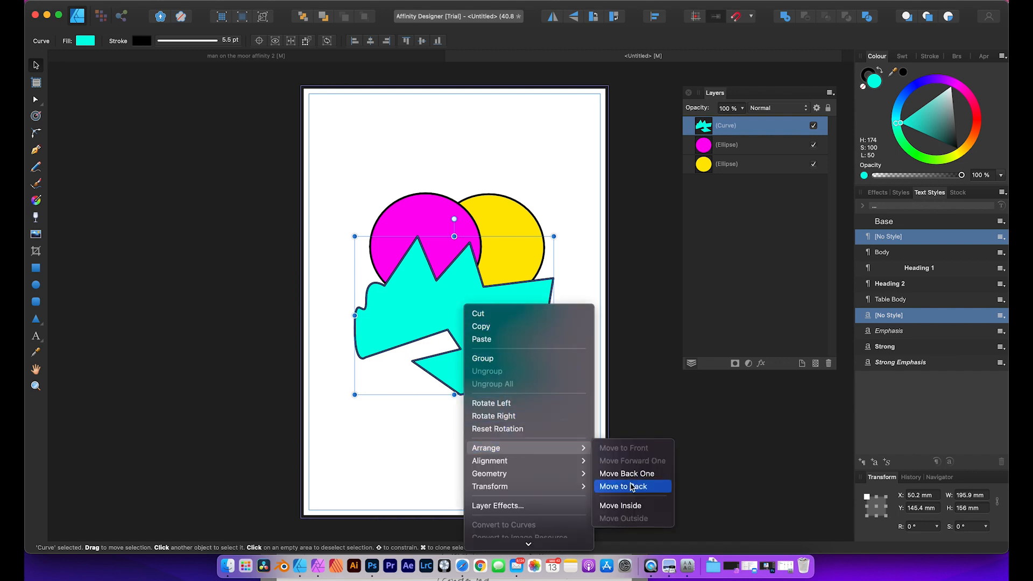
pyautogui.click(632, 487)
pyautogui.click(522, 452)
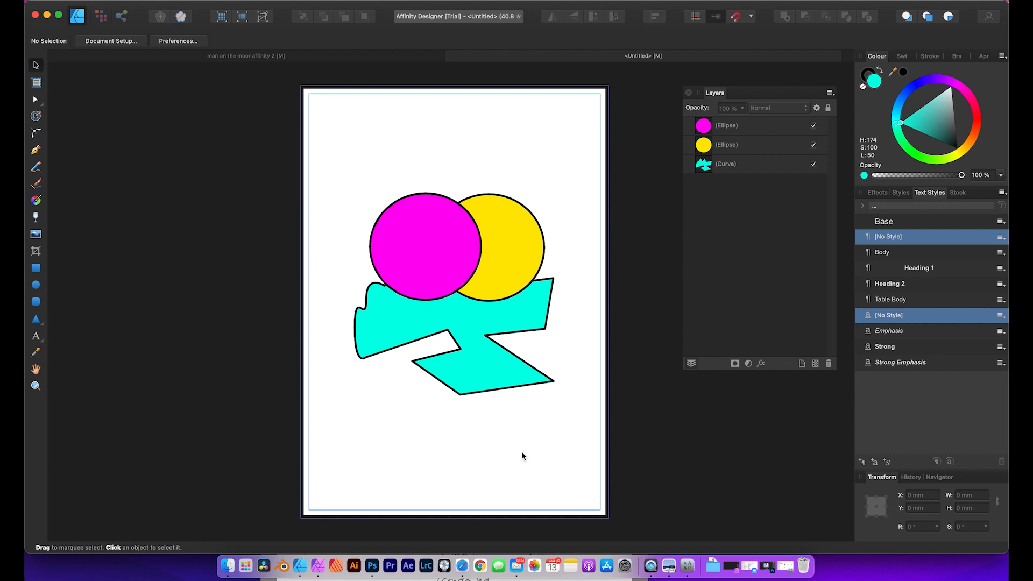
# Bring the cyan shape to the front, above both ellipses, and deselect it
pyautogui.click(471, 321)
pyautogui.rightClick(469, 315)
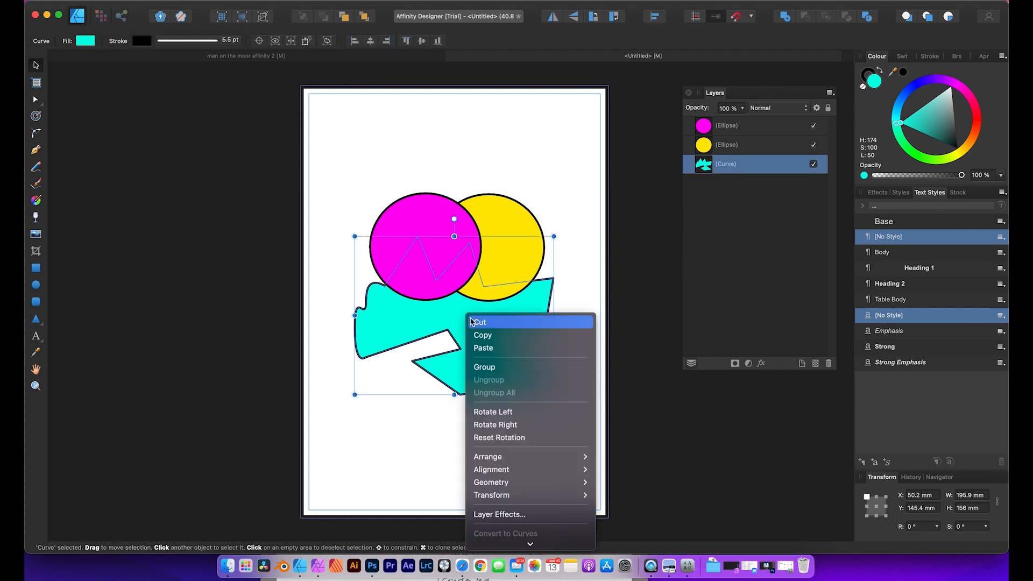
pyautogui.moveTo(526, 462)
pyautogui.click(619, 458)
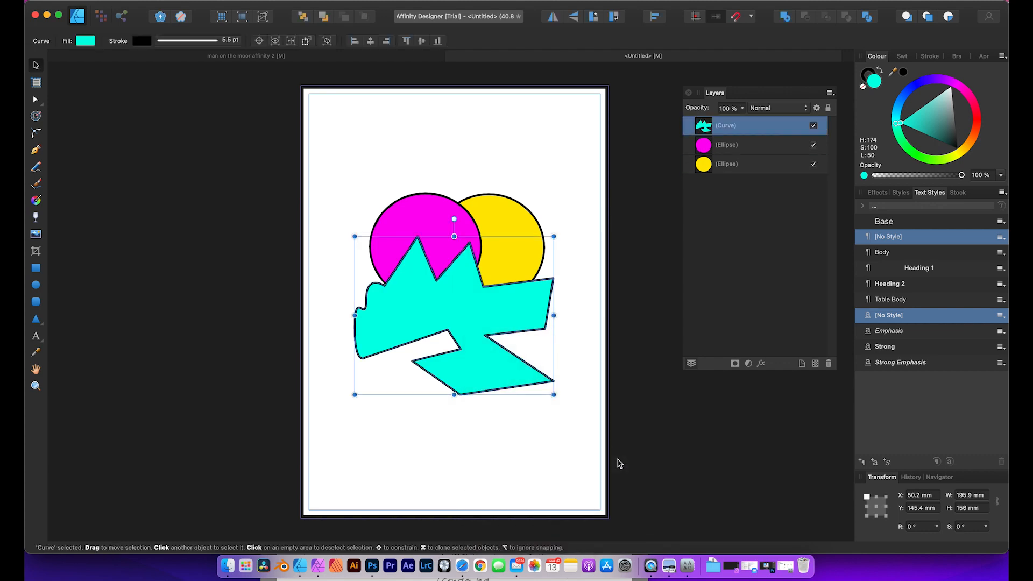
pyautogui.click(439, 428)
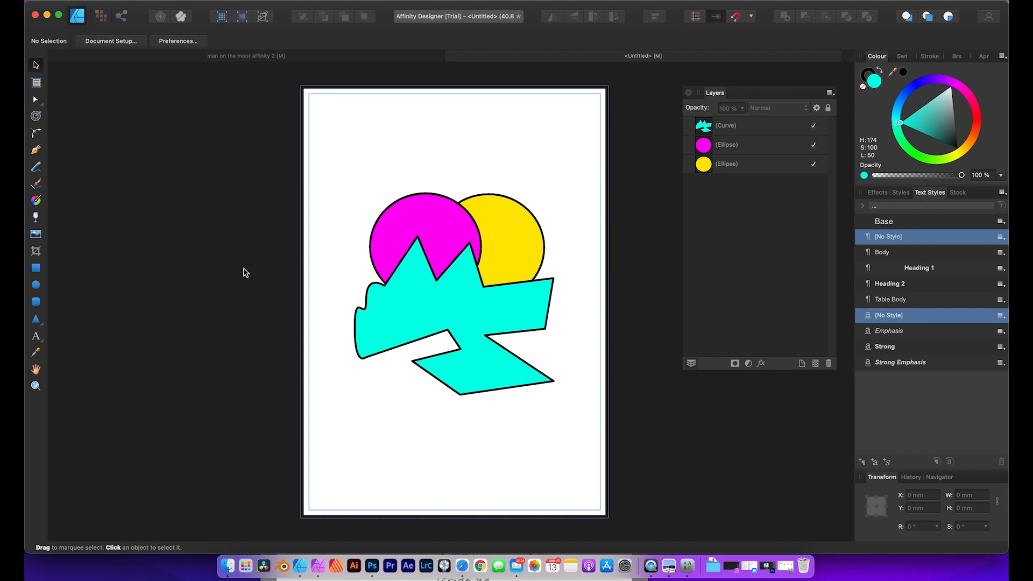
# Draw a closed wavy blob about 121 by 75 mm with the Pencil tool and move it over the shapes to about X 91 mm, Y 127 mm
pyautogui.click(36, 171)
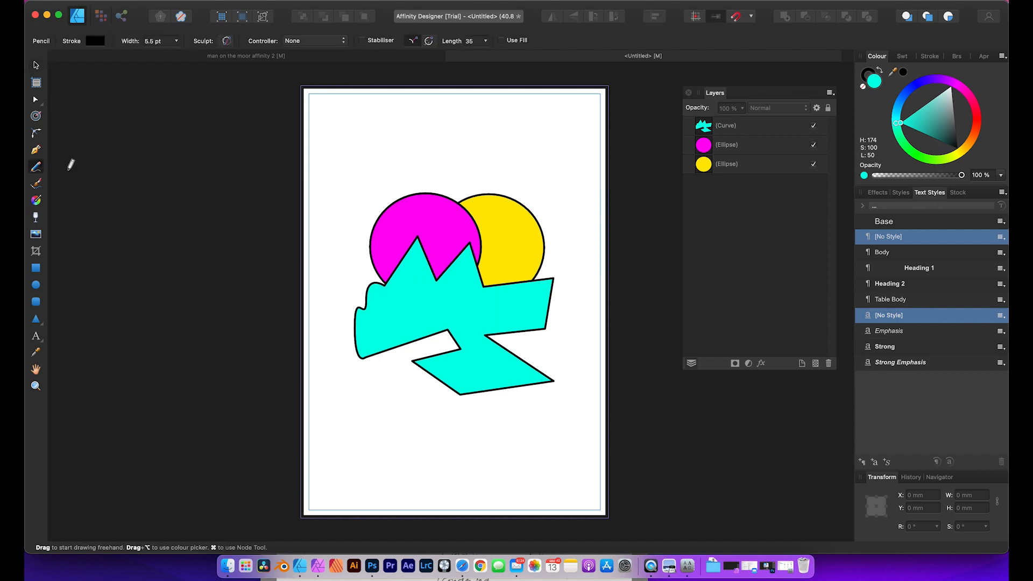
pyautogui.moveTo(408, 124)
pyautogui.mouseDown()
pyautogui.moveTo(405, 140)
pyautogui.moveTo(383, 138)
pyautogui.moveTo(375, 156)
pyautogui.mouseUp()
pyautogui.moveTo(354, 166)
pyautogui.mouseDown()
pyautogui.moveTo(398, 182)
pyautogui.moveTo(460, 164)
pyautogui.moveTo(454, 153)
pyautogui.moveTo(475, 126)
pyautogui.moveTo(452, 124)
pyautogui.moveTo(444, 110)
pyautogui.moveTo(407, 122)
pyautogui.mouseUp()
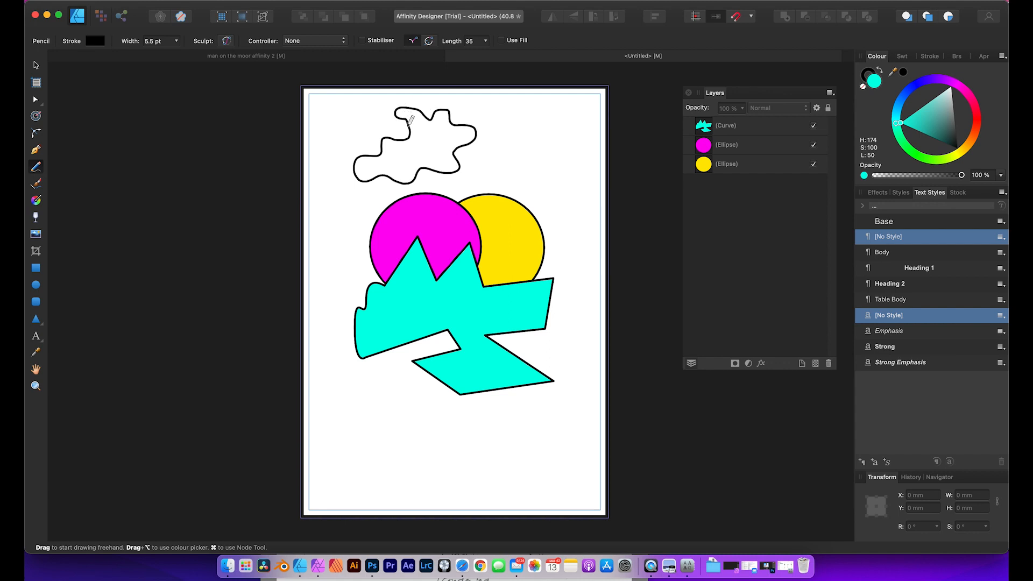
pyautogui.click(36, 65)
pyautogui.click(336, 121)
pyautogui.moveTo(405, 142)
pyautogui.mouseDown()
pyautogui.moveTo(391, 242)
pyautogui.moveTo(476, 253)
pyautogui.moveTo(446, 253)
pyautogui.mouseUp()
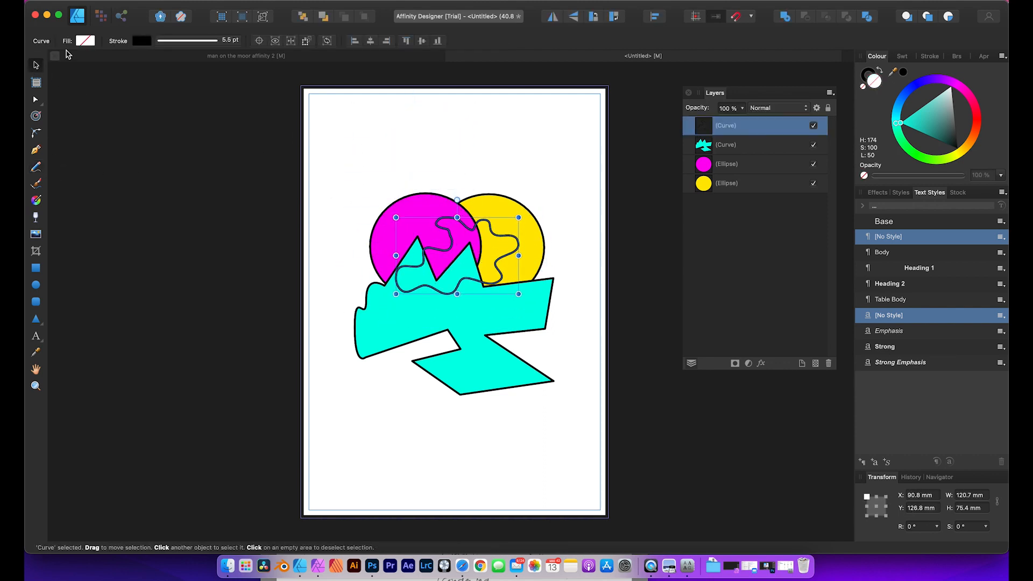
# Fill the wavy blob with light pink (H 297, S 61, L 82) and move it right and down to about X 149 mm, Y 149 mm
pyautogui.click(85, 40)
pyautogui.click(178, 95)
pyautogui.moveTo(175, 117); pyautogui.dragTo(174, 146)
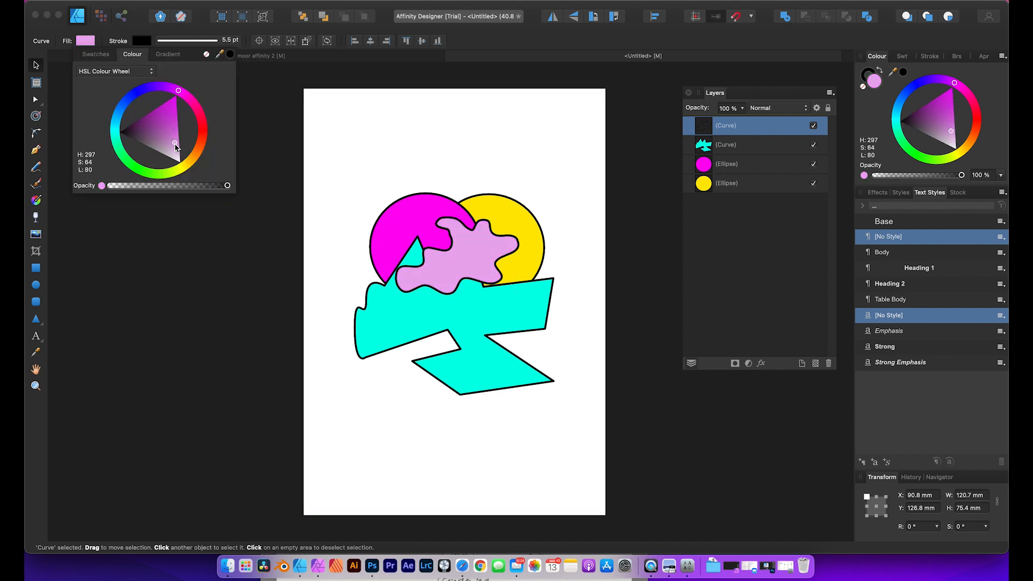
pyautogui.click(417, 427)
pyautogui.moveTo(466, 261)
pyautogui.mouseDown()
pyautogui.moveTo(498, 299)
pyautogui.moveTo(523, 283)
pyautogui.mouseUp()
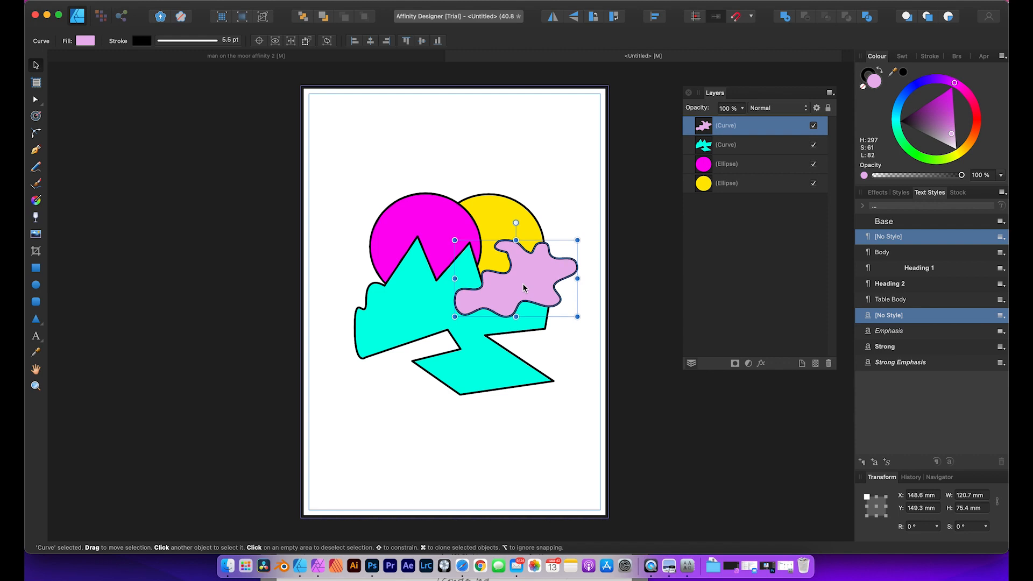
# Group all four shapes and remove the stroke from the whole group
pyautogui.click(378, 185)
pyautogui.moveTo(328, 138); pyautogui.dragTo(593, 431)
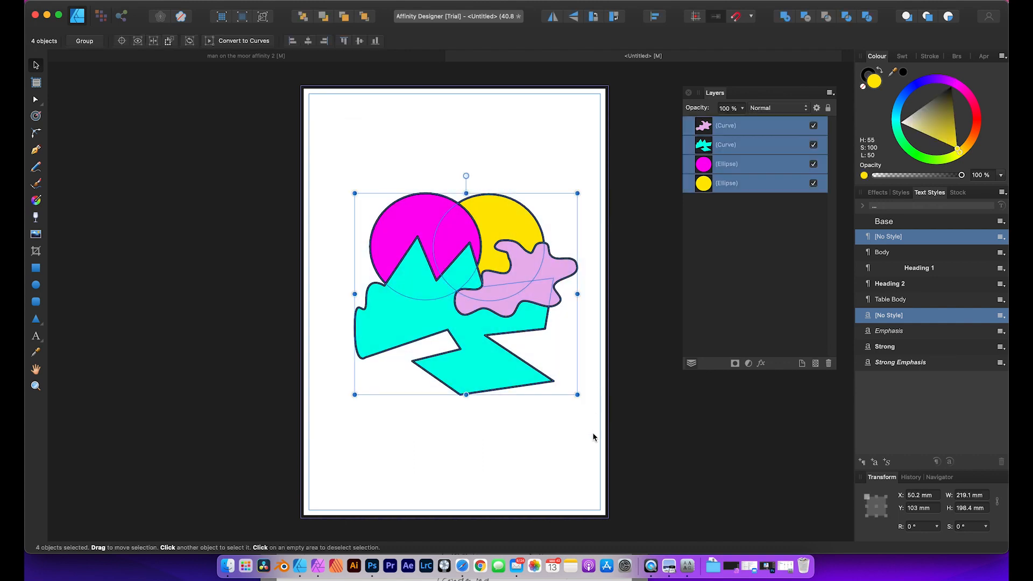
pyautogui.click(89, 43)
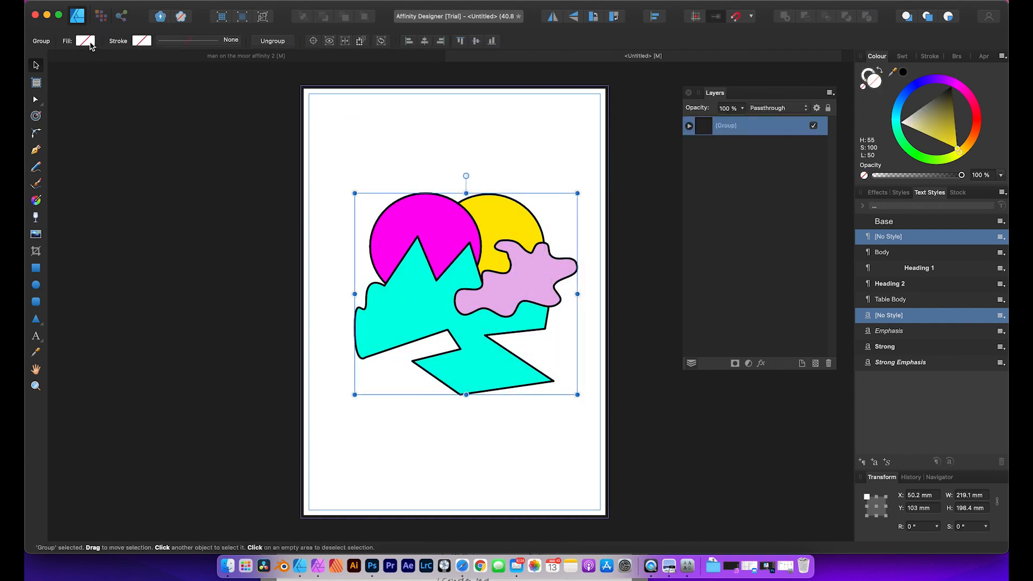
pyautogui.click(143, 42)
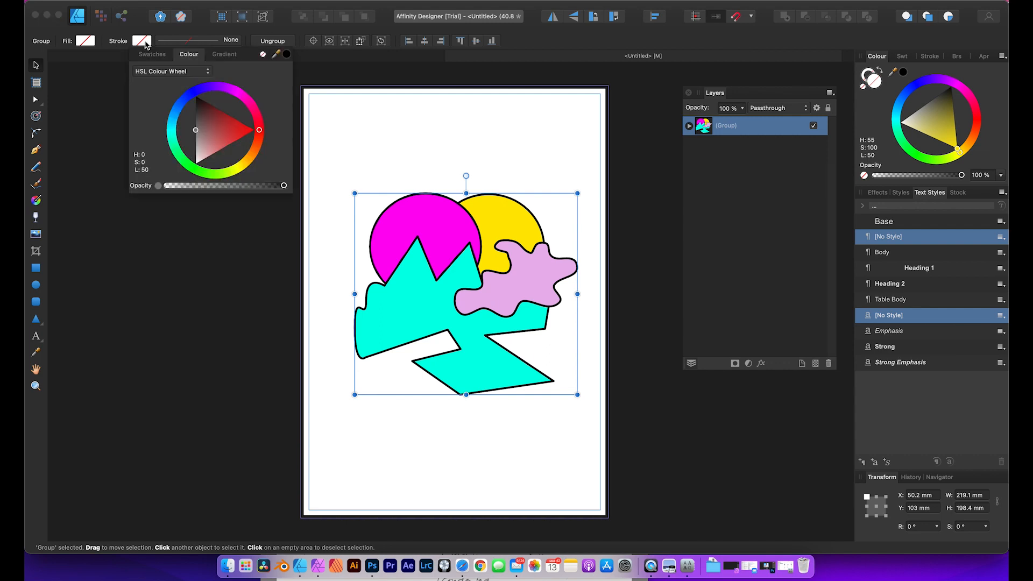
pyautogui.click(263, 55)
pyautogui.click(406, 126)
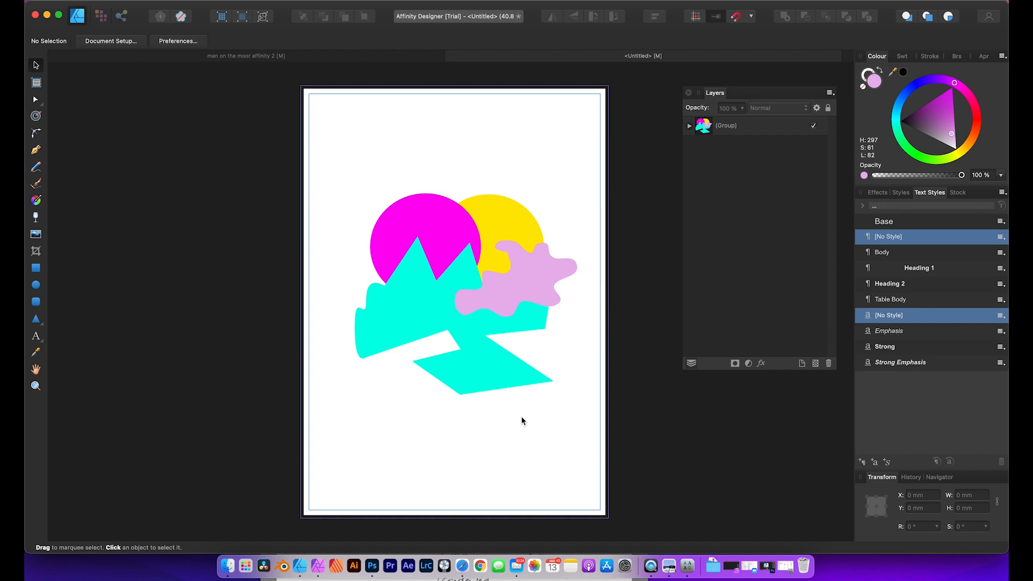
# Move the group up and left to about X 38 mm, Y 99 mm, and ungroup it into separate shapes
pyautogui.moveTo(482, 294); pyautogui.dragTo(454, 287)
pyautogui.moveTo(490, 225)
pyautogui.mouseDown()
pyautogui.moveTo(508, 199)
pyautogui.moveTo(516, 138)
pyautogui.moveTo(502, 237)
pyautogui.moveTo(504, 213)
pyautogui.mouseUp()
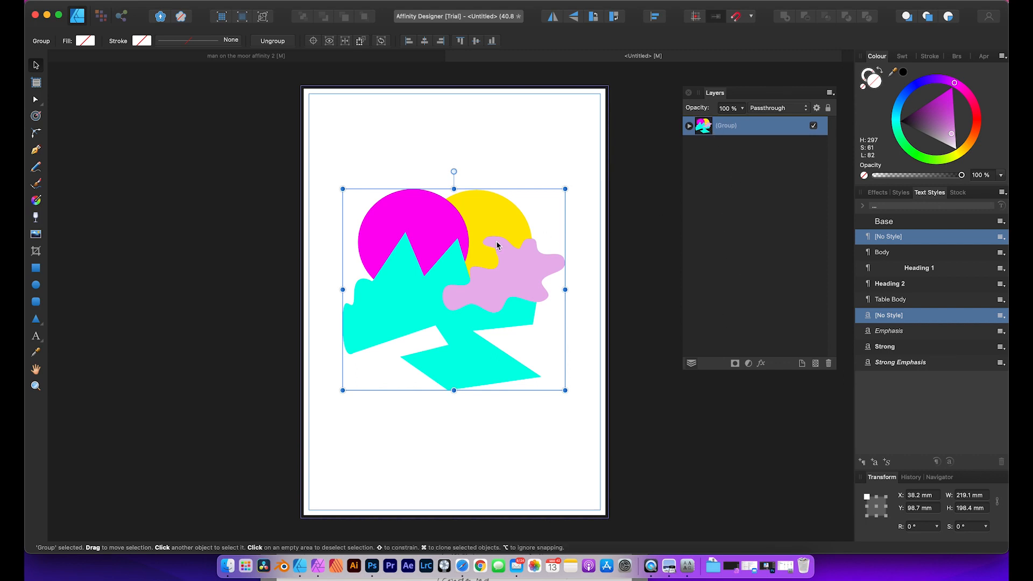
pyautogui.rightClick(451, 236)
pyautogui.click(484, 300)
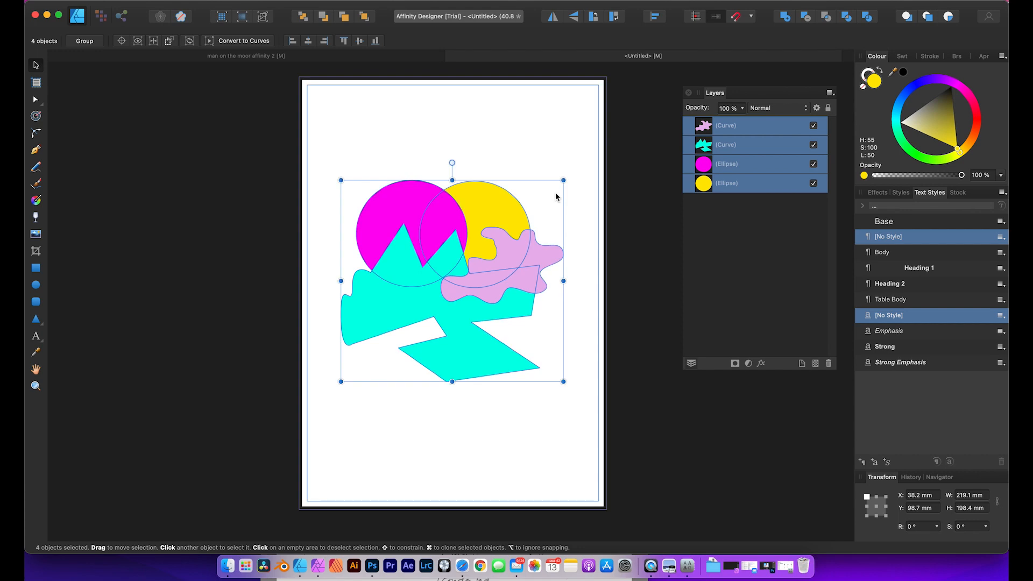
pyautogui.click(557, 211)
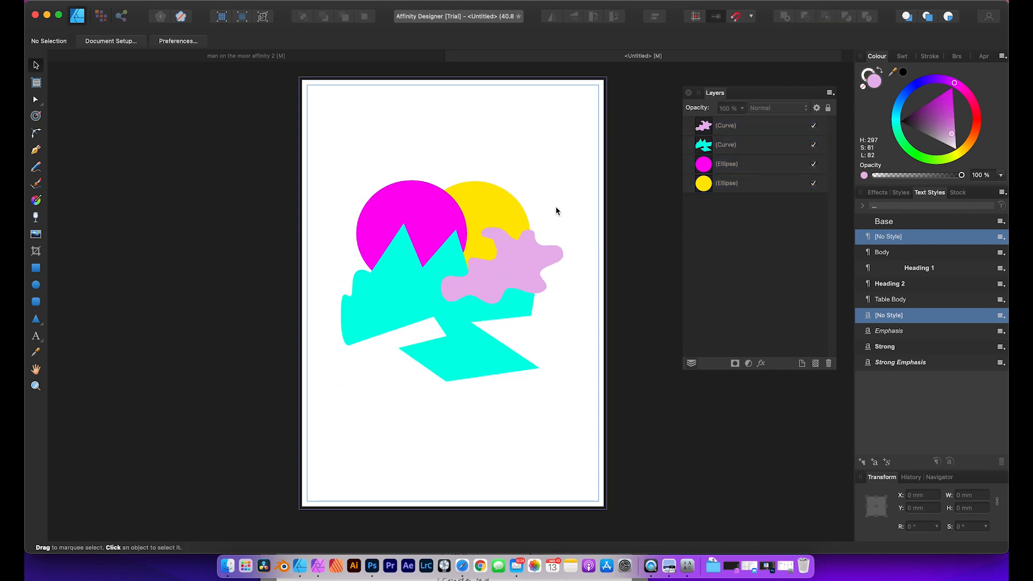
# Draw a light pink heart about 108 by 110 mm and place it partly over the magenta ellipse, at about X 31 mm, Y 27.5 mm
pyautogui.hscroll(-2, 481, 171)
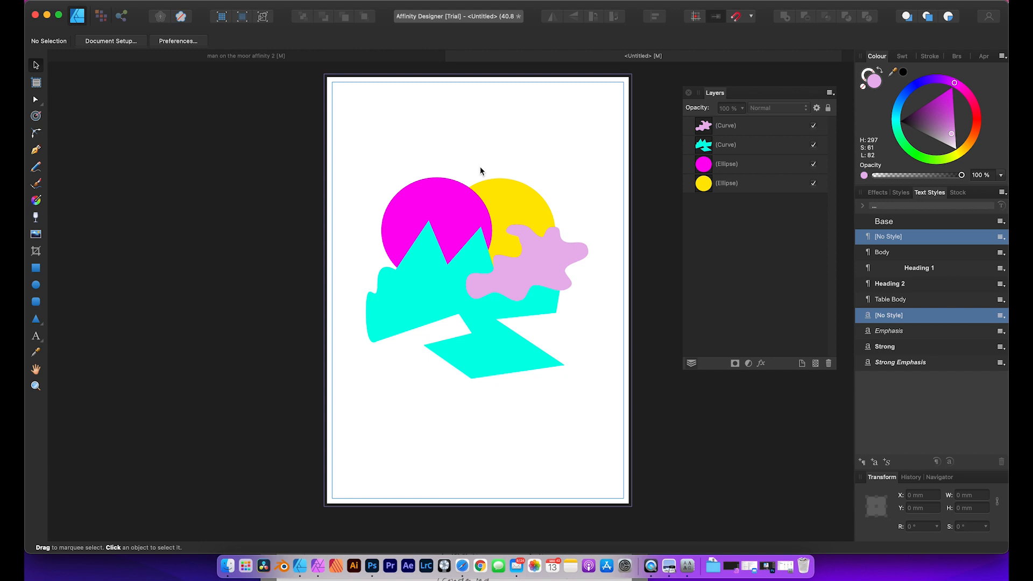
pyautogui.click(36, 321)
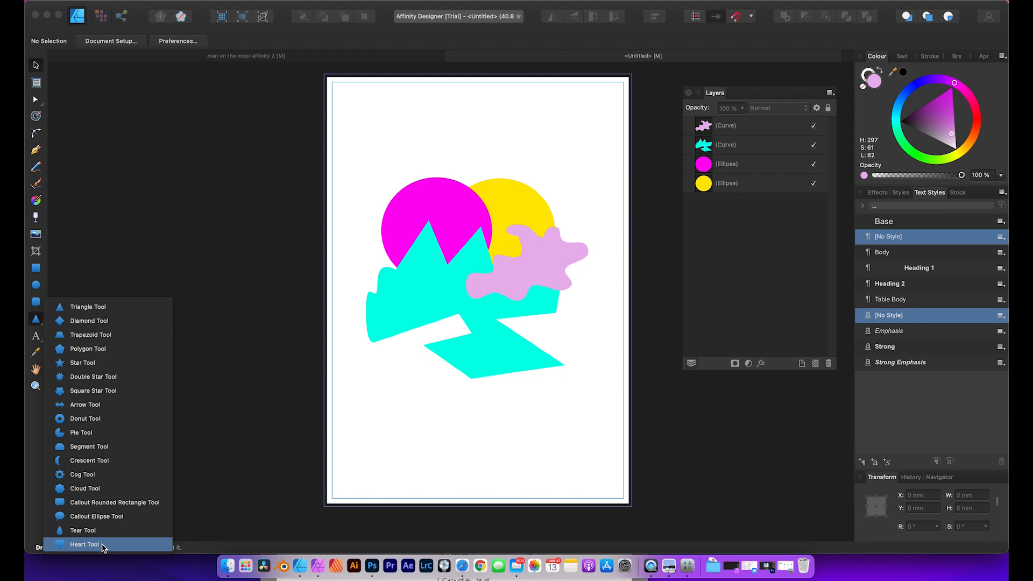
pyautogui.click(84, 545)
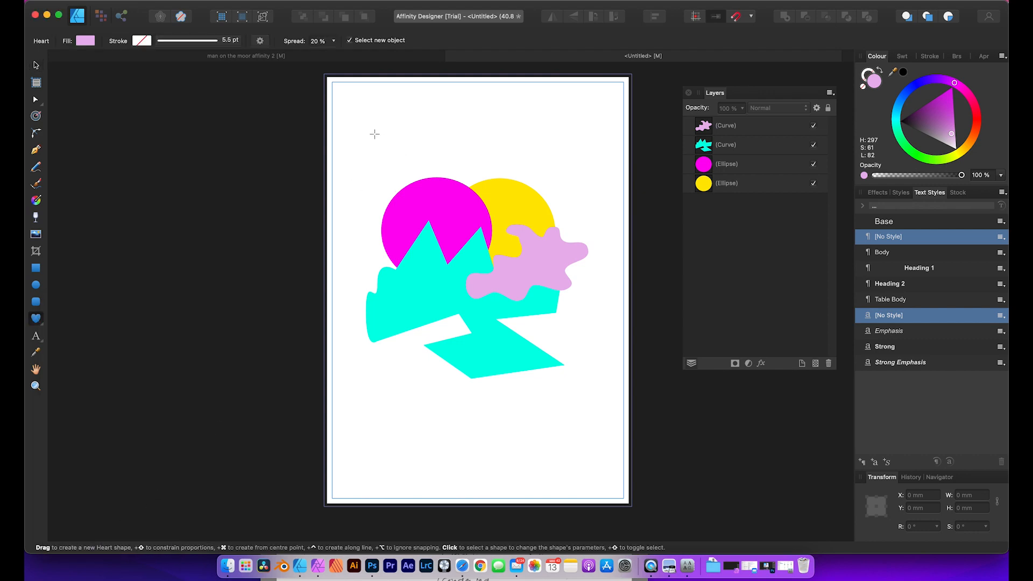
pyautogui.moveTo(358, 110); pyautogui.dragTo(468, 222)
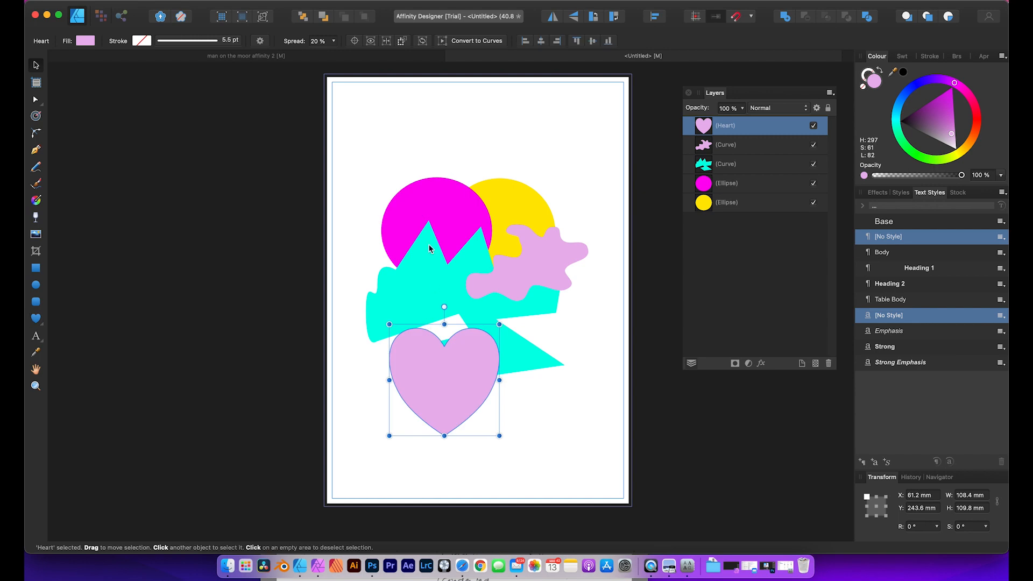
pyautogui.moveTo(442, 381); pyautogui.dragTo(413, 159)
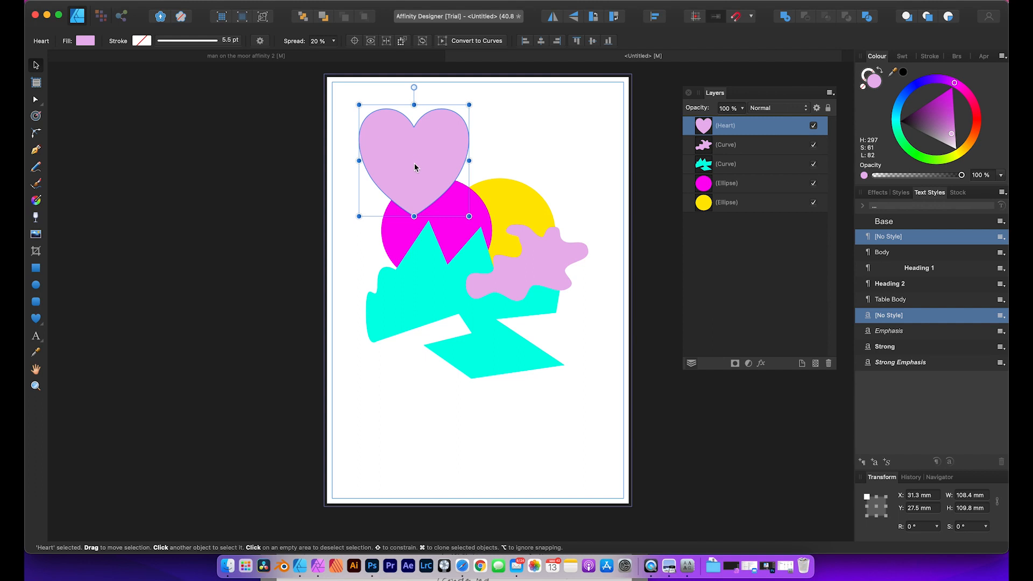
# Fill the light pink heart with the colour sampled from the yellow ellipse using the Colour Picker
pyautogui.click(36, 353)
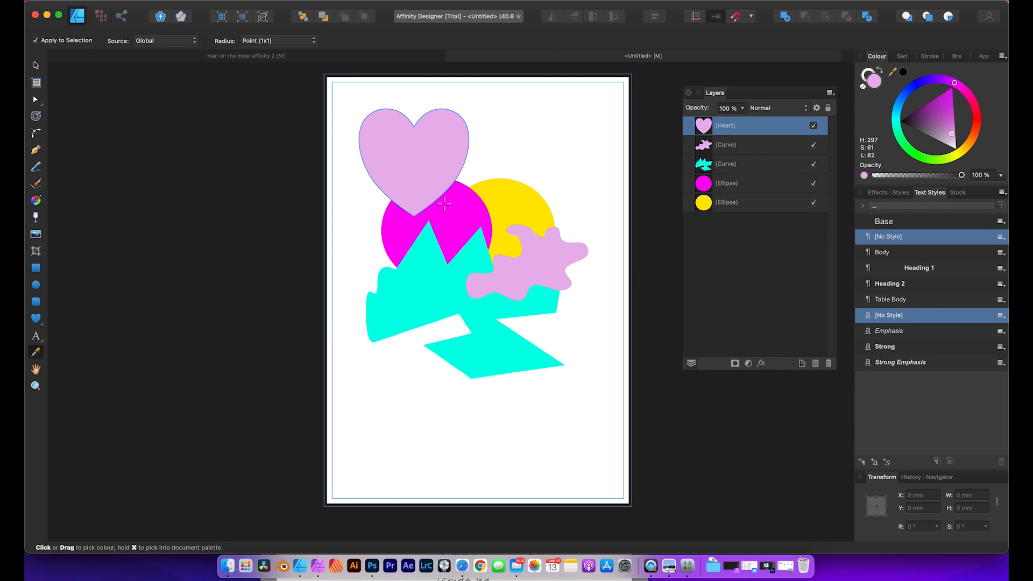
pyautogui.click(517, 206)
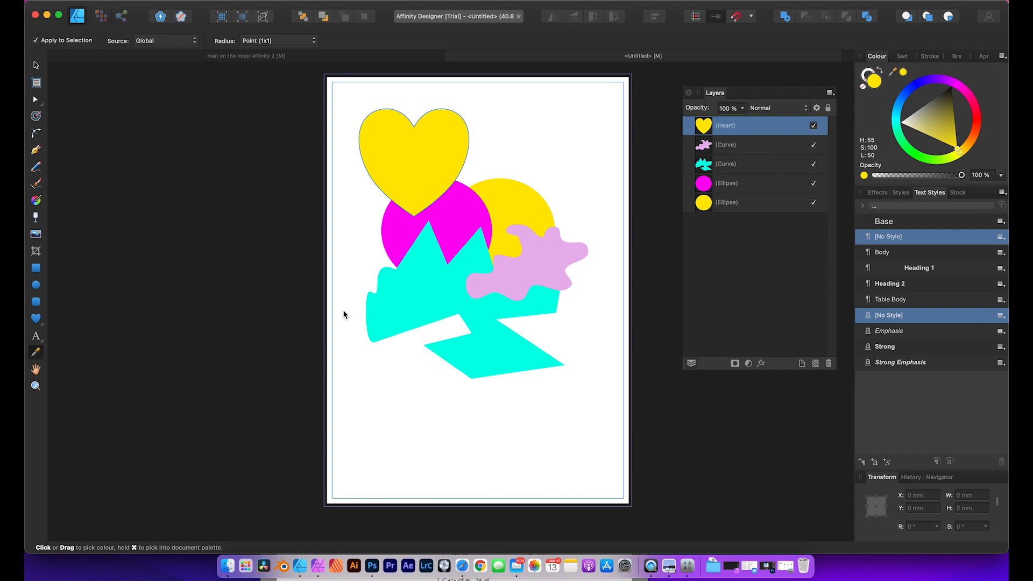
# Examine the cyan shape's peaks at 300% zoom by panning around them, return to the whole-page view and deselect the heart
pyautogui.click(36, 370)
pyautogui.moveTo(502, 246); pyautogui.dragTo(515, 263)
pyautogui.scroll(10, 516, 261)
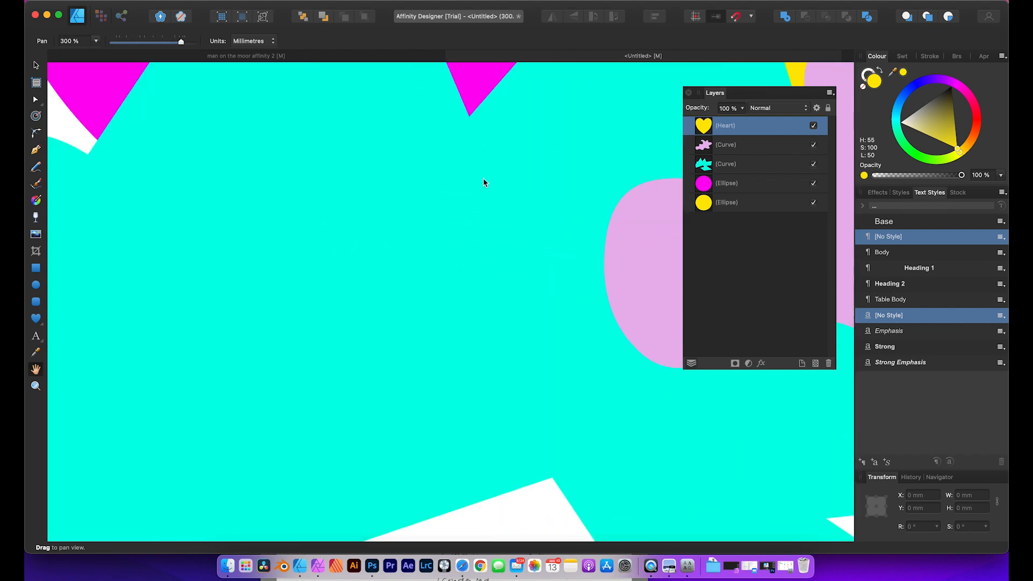
pyautogui.moveTo(482, 115); pyautogui.dragTo(415, 353)
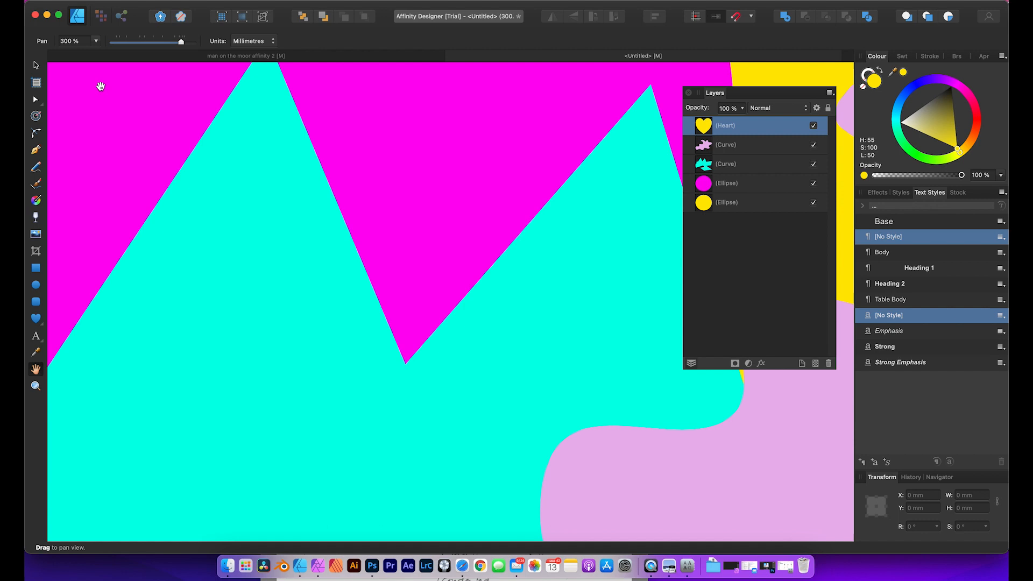
pyautogui.click(36, 65)
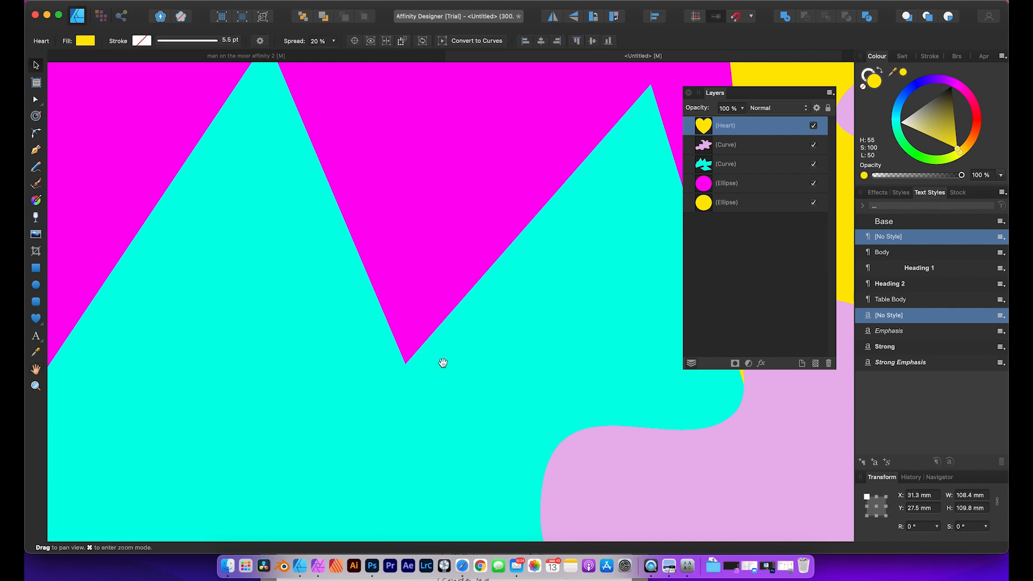
pyautogui.moveTo(466, 329); pyautogui.dragTo(488, 329)
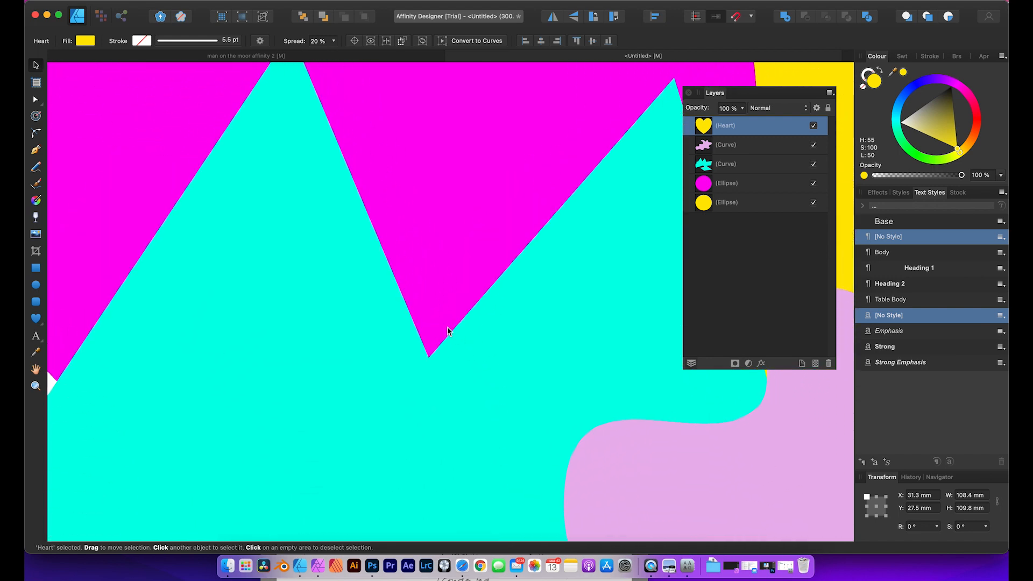
pyautogui.press('super+0')
pyautogui.click(294, 139)
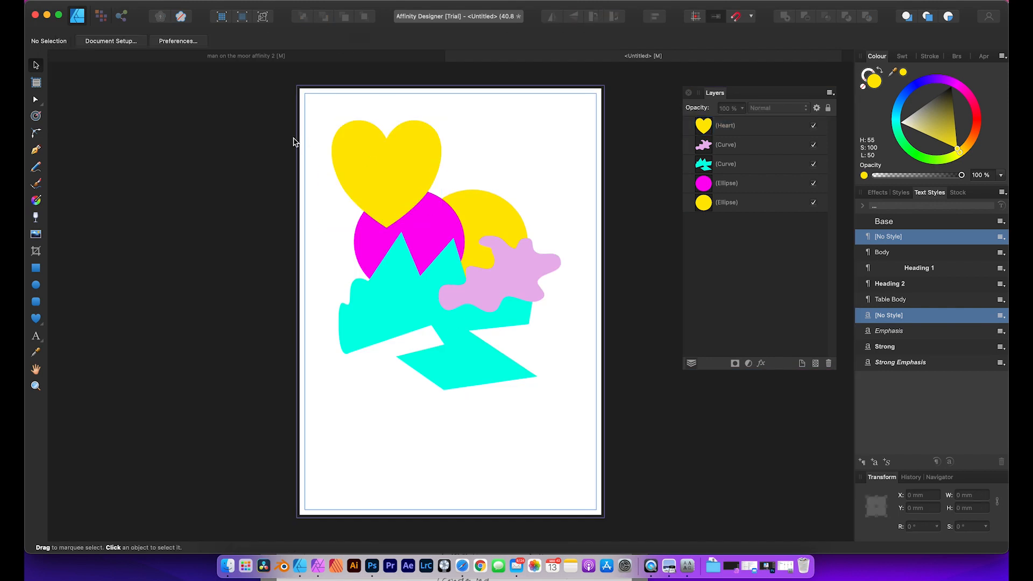